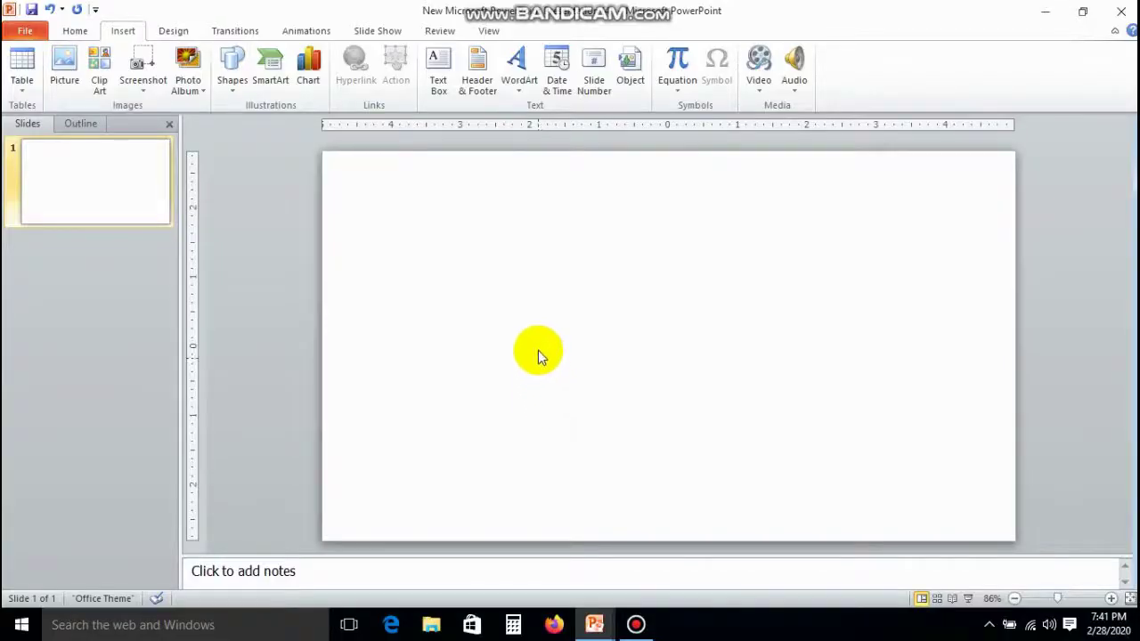
Draw an oval in the middle of the slide and size it to 3.67 inches.
{"action": "left_click", "coordinate": [231, 76]}
{"action": "left_click", "coordinate": [297, 132]}
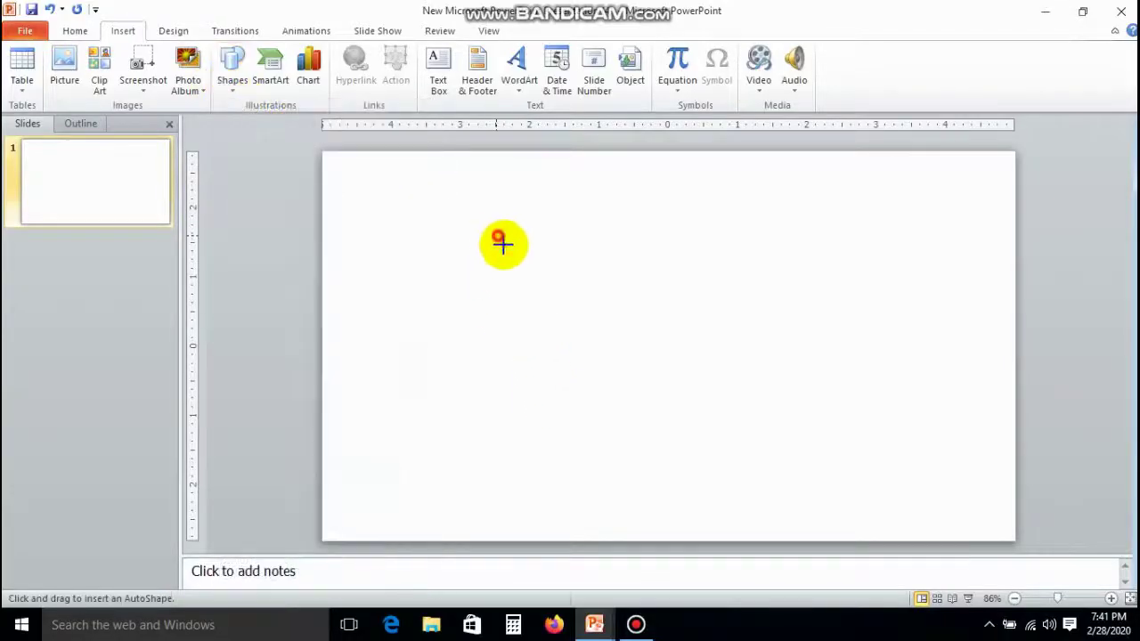
{"action": "mouse_move", "coordinate": [499, 241]}
{"action": "left_mouse_down"}
{"action": "mouse_move", "coordinate": [832, 517]}
{"action": "mouse_move", "coordinate": [759, 538]}
{"action": "left_mouse_up"}
{"action": "left_click_drag", "start_coordinate": [670, 450], "coordinate": [694, 399]}
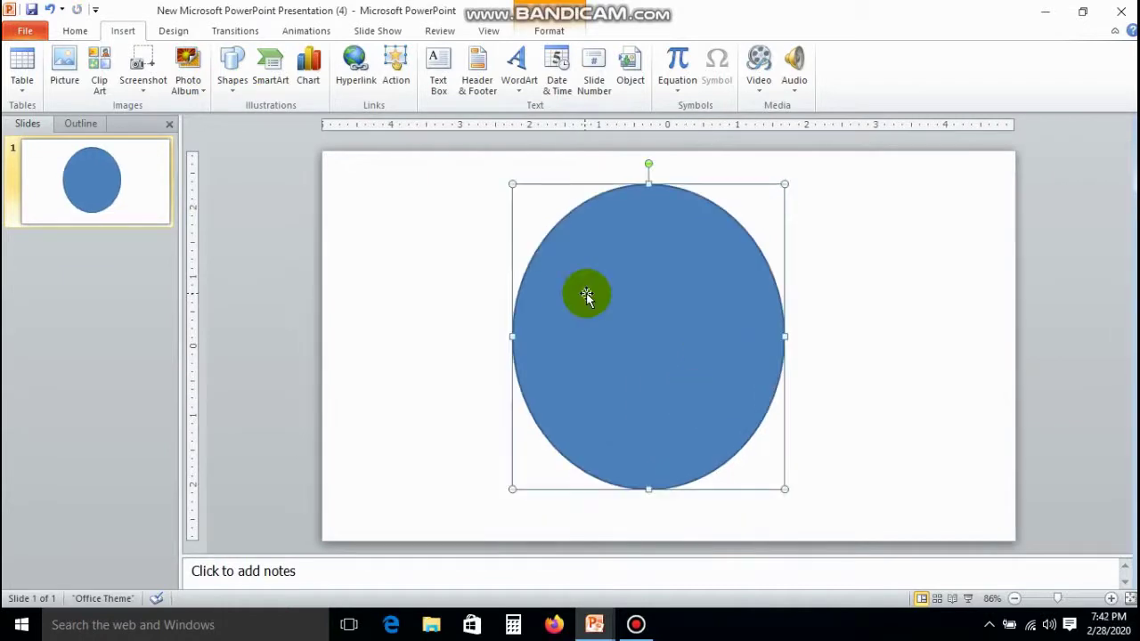
{"action": "left_click", "coordinate": [549, 31]}
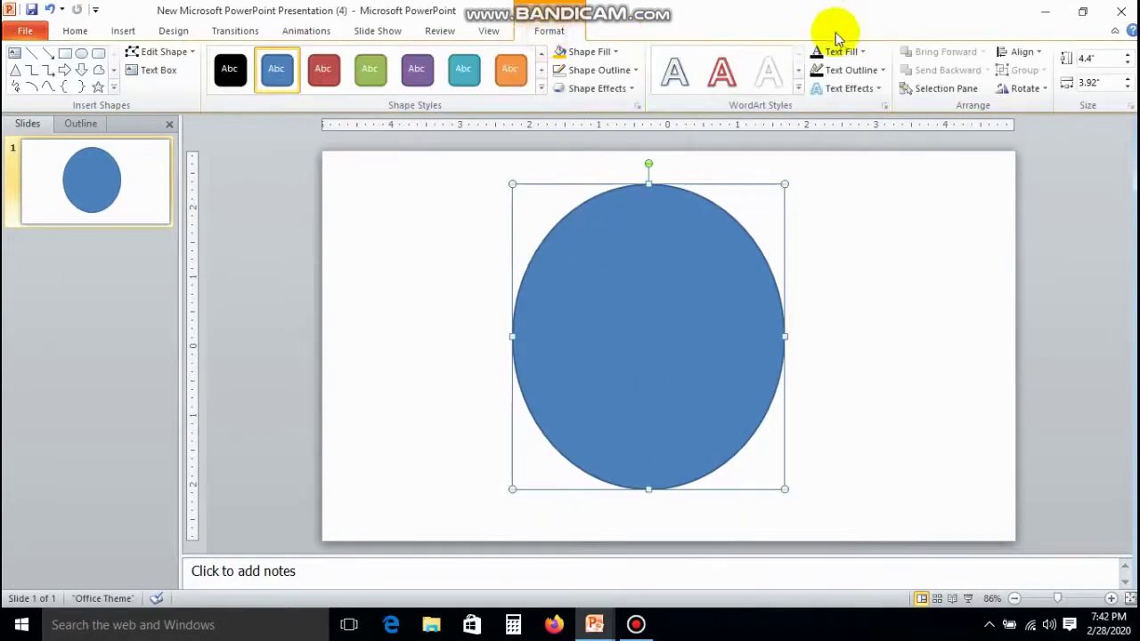
{"action": "left_click", "coordinate": [1108, 83]}
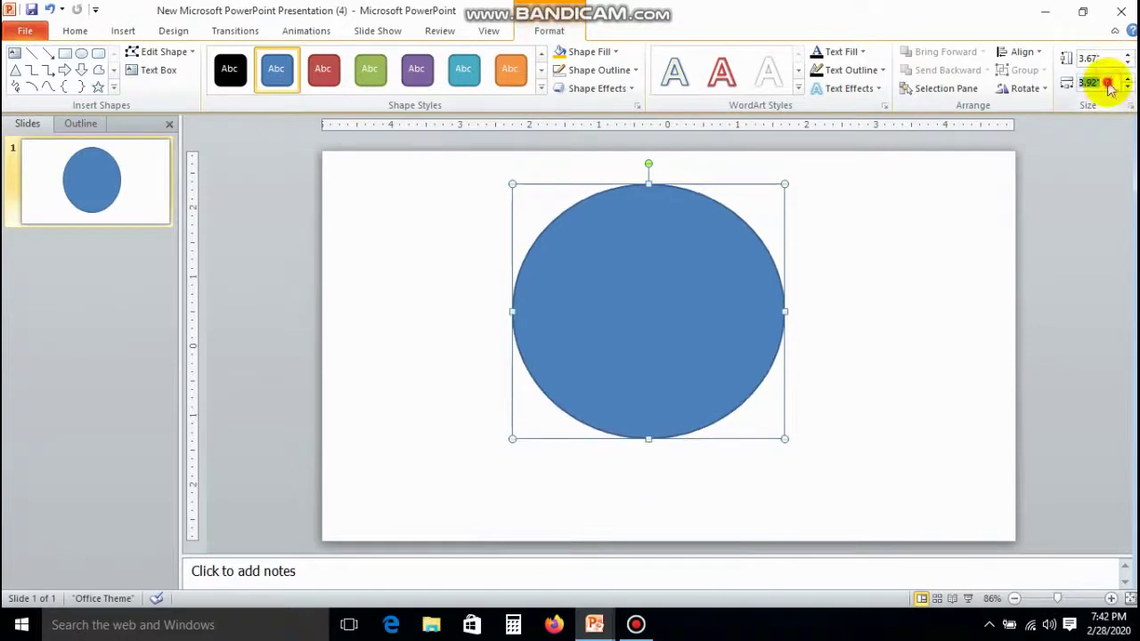
{"action": "type", "text": "3.67"}
Nudge the circle slightly down and right and give it a gold yellow fill.
{"action": "left_click", "coordinate": [900, 322]}
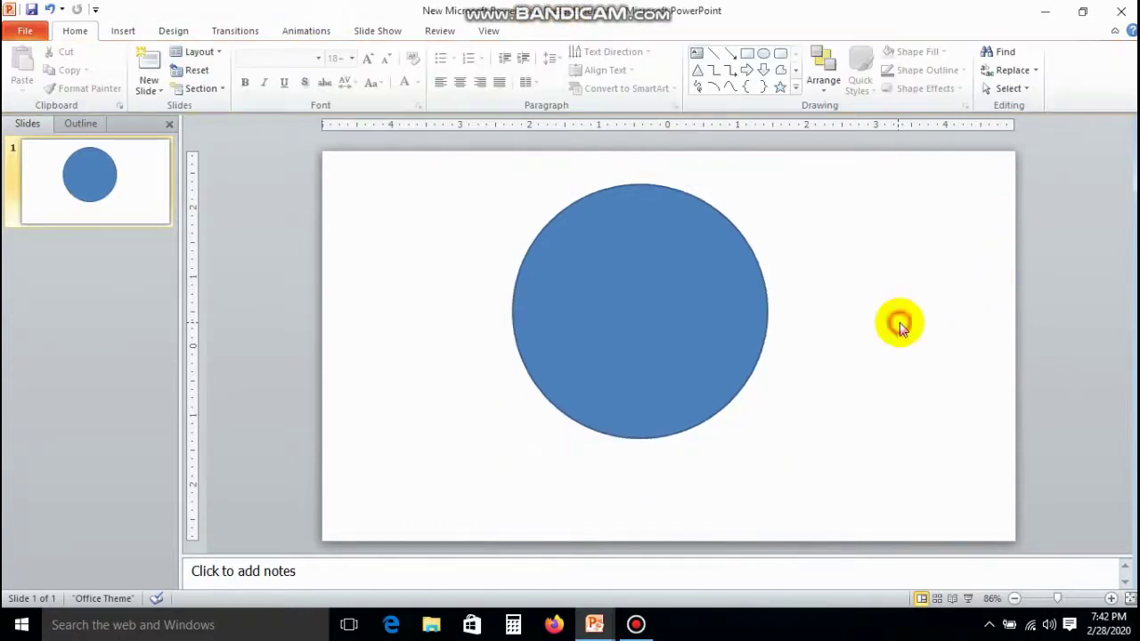
{"action": "left_click_drag", "start_coordinate": [726, 331], "coordinate": [738, 355]}
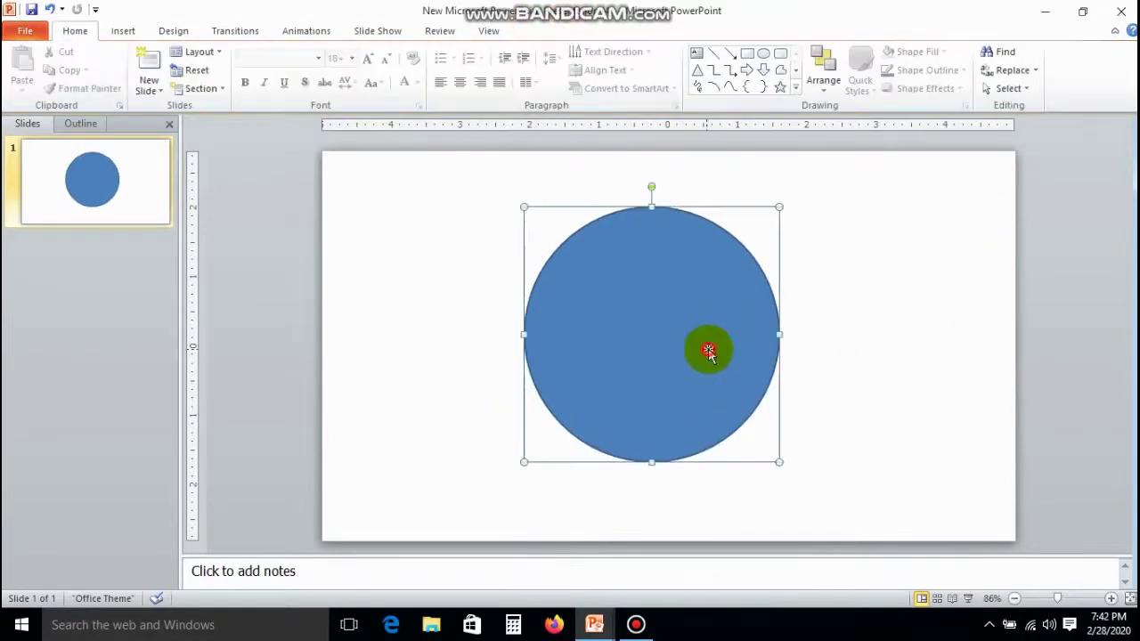
{"action": "left_click", "coordinate": [549, 31]}
{"action": "left_click", "coordinate": [595, 51]}
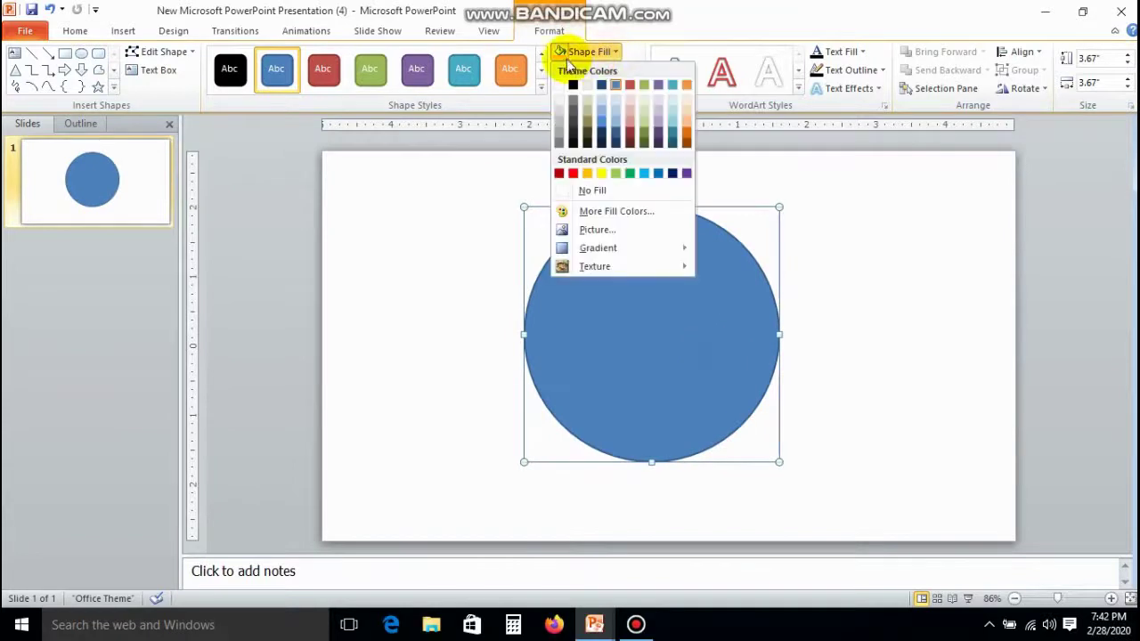
{"action": "left_click", "coordinate": [587, 174]}
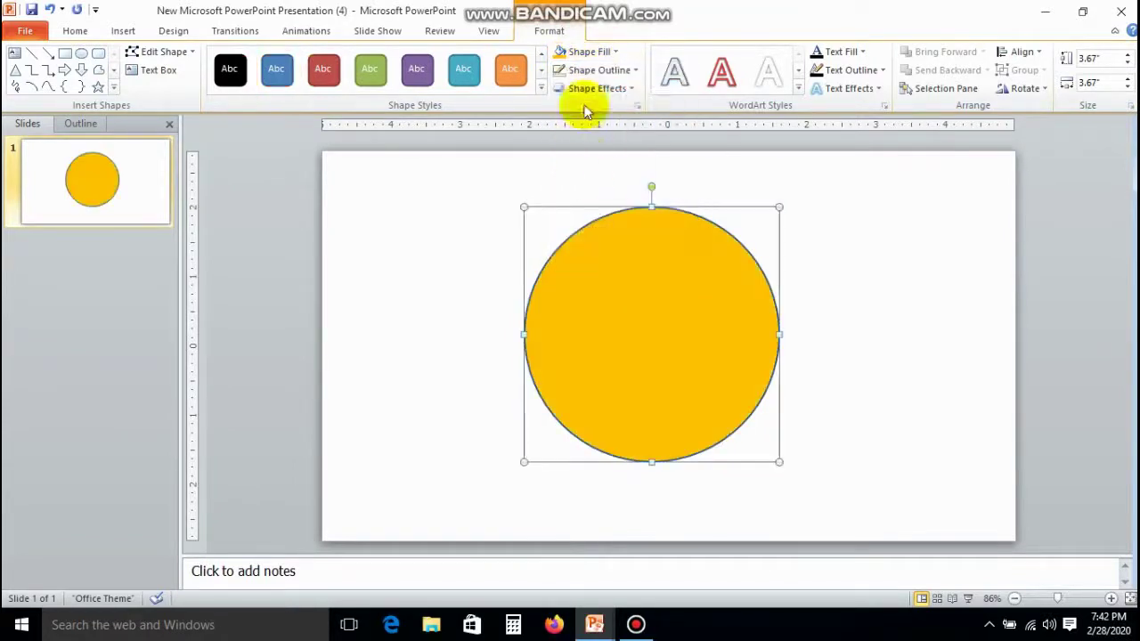
Replace the fill with the Water droplets texture and remove the circle's outline.
{"action": "left_click", "coordinate": [592, 52]}
{"action": "mouse_move", "coordinate": [597, 248]}
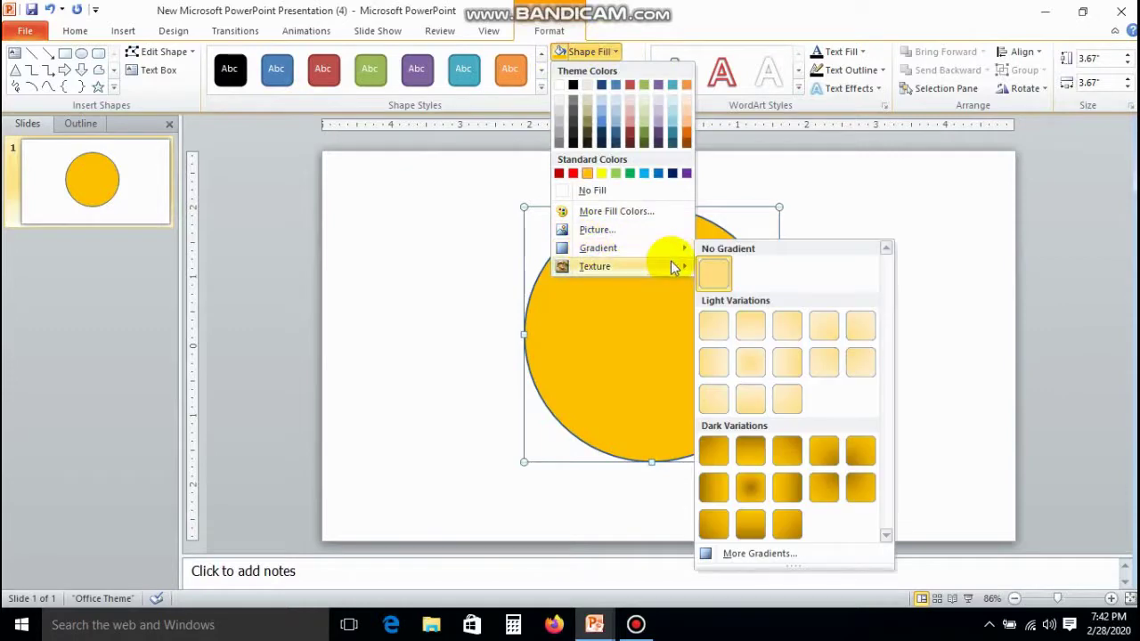
{"action": "mouse_move", "coordinate": [596, 267]}
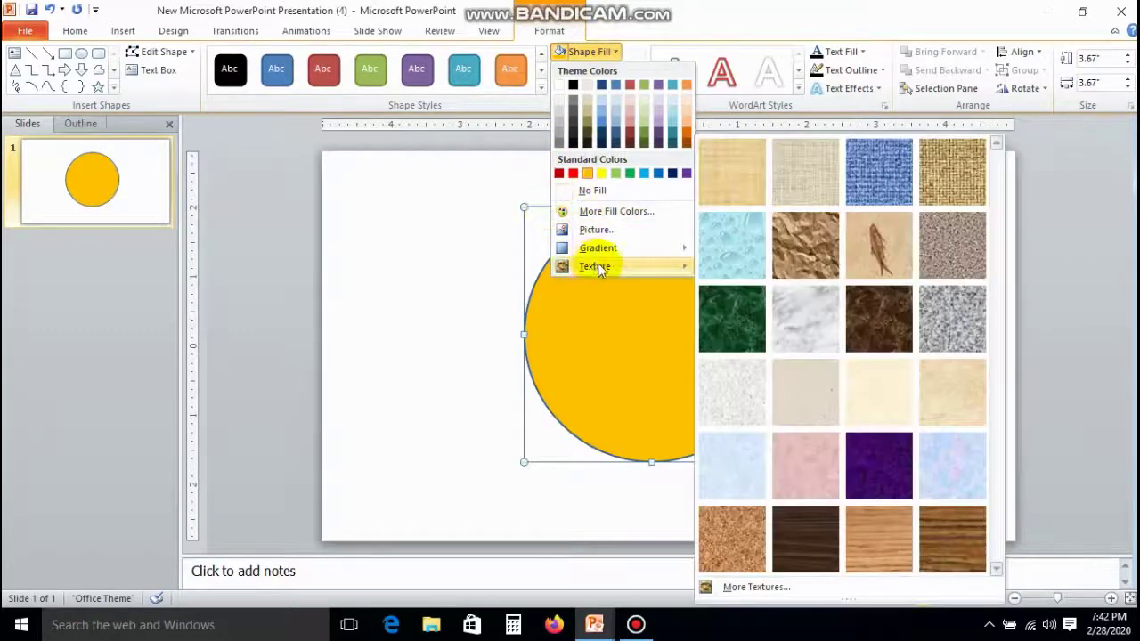
{"action": "left_click", "coordinate": [726, 249]}
{"action": "left_click", "coordinate": [599, 71]}
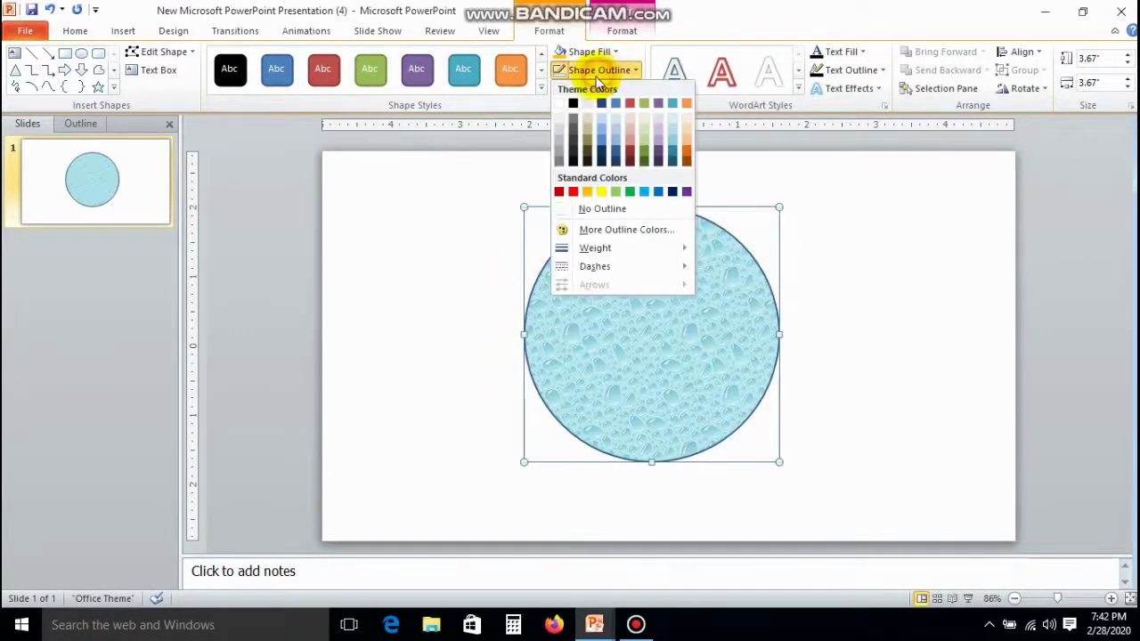
{"action": "left_click", "coordinate": [570, 210]}
{"action": "left_click", "coordinate": [440, 375]}
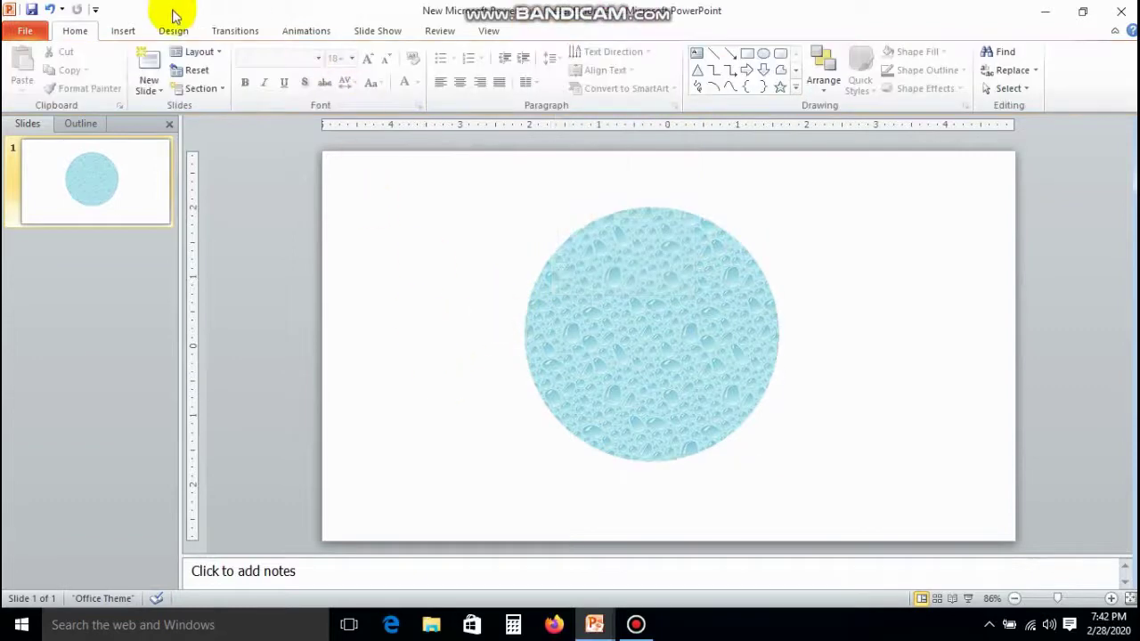
Insert a red-style WordArt text box containing the letter T.
{"action": "left_click", "coordinate": [123, 30]}
{"action": "left_click", "coordinate": [488, 79]}
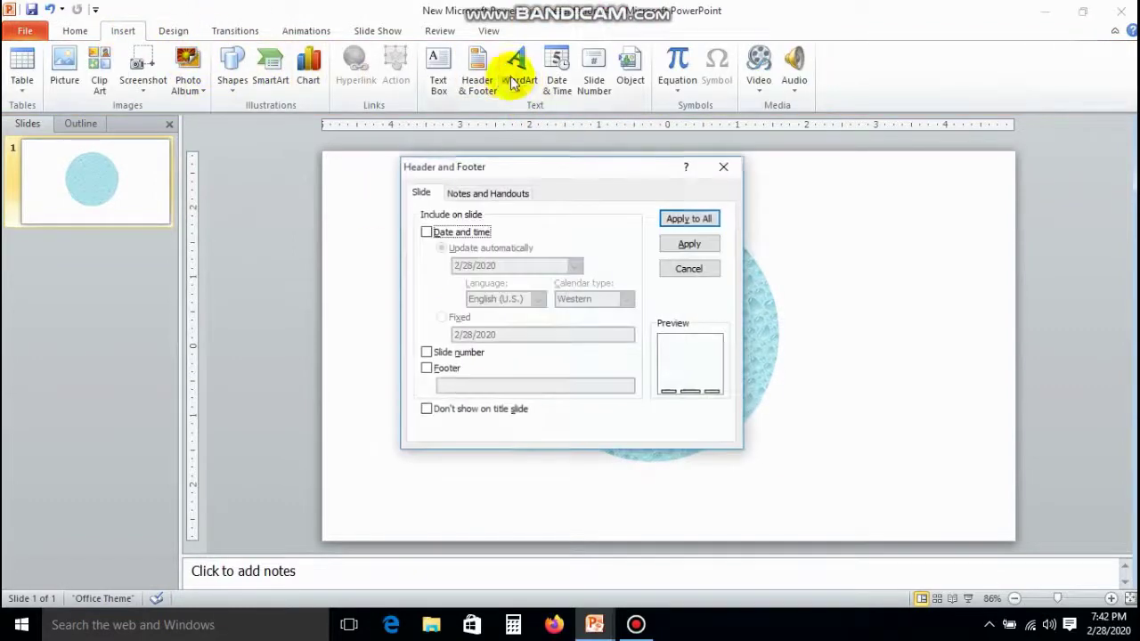
{"action": "left_click", "coordinate": [723, 166]}
{"action": "left_click", "coordinate": [519, 71]}
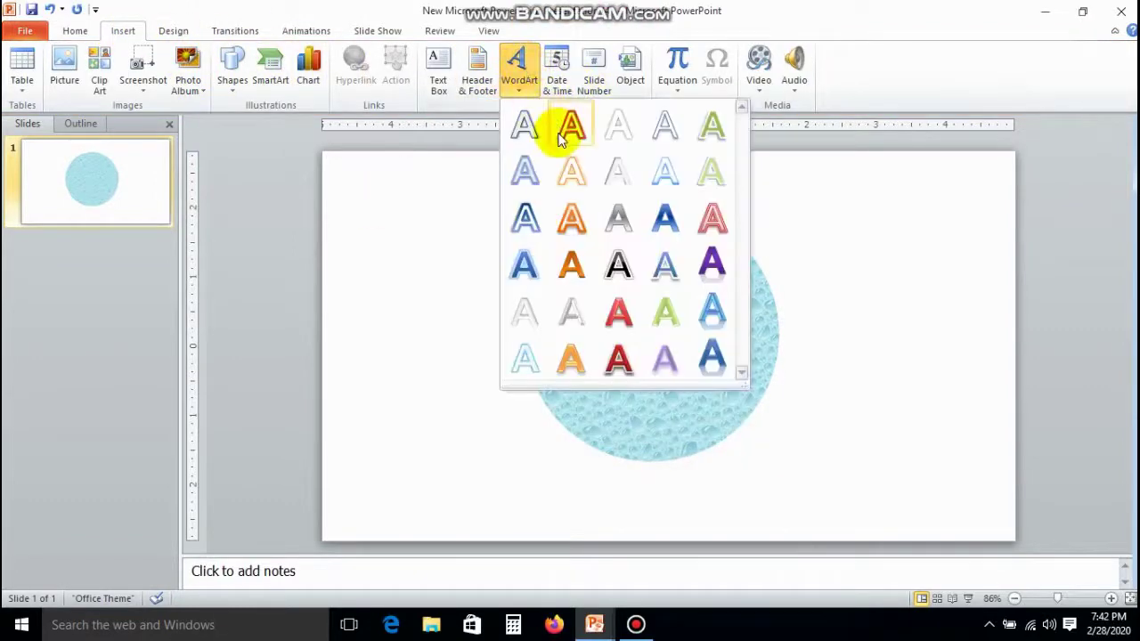
{"action": "left_click", "coordinate": [619, 278]}
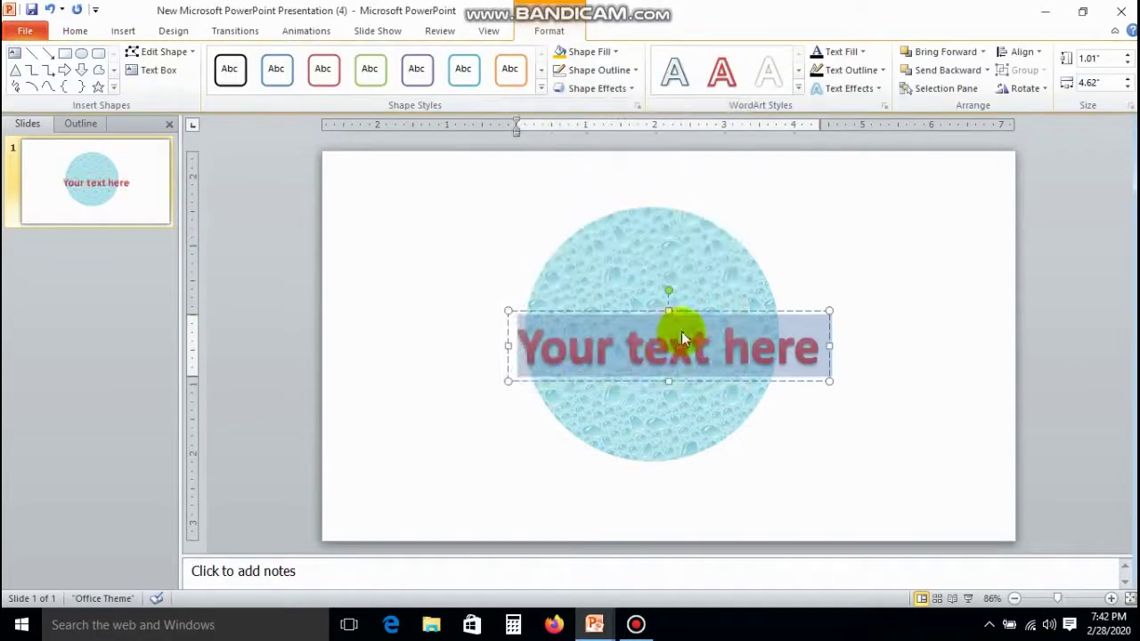
{"action": "type", "text": "T"}
{"action": "left_click", "coordinate": [912, 489]}
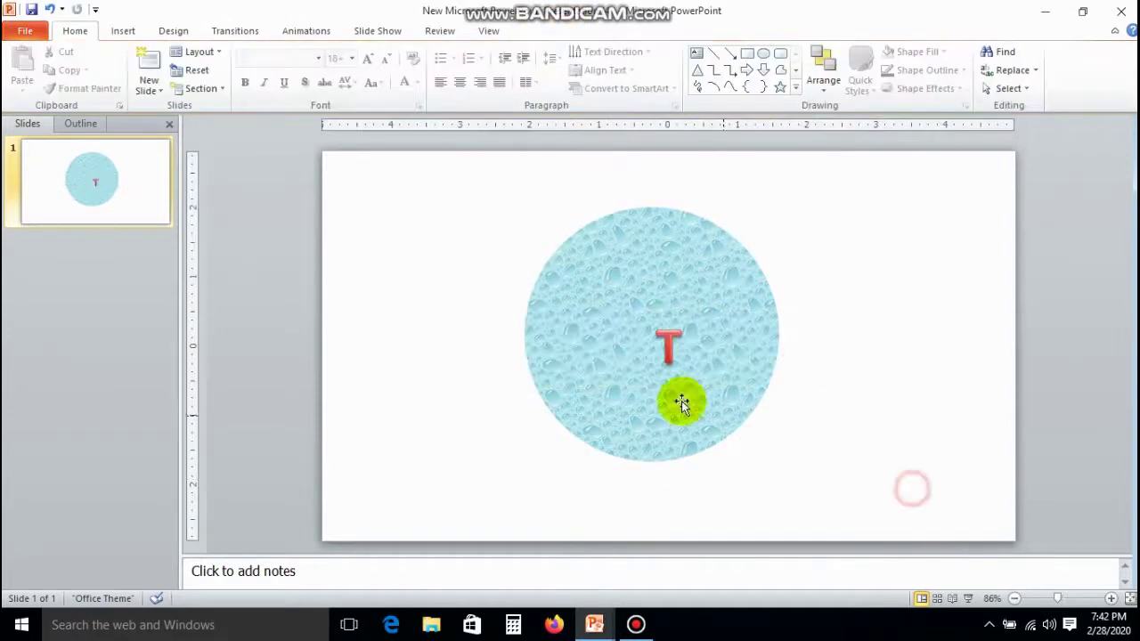
{"action": "left_click", "coordinate": [672, 355]}
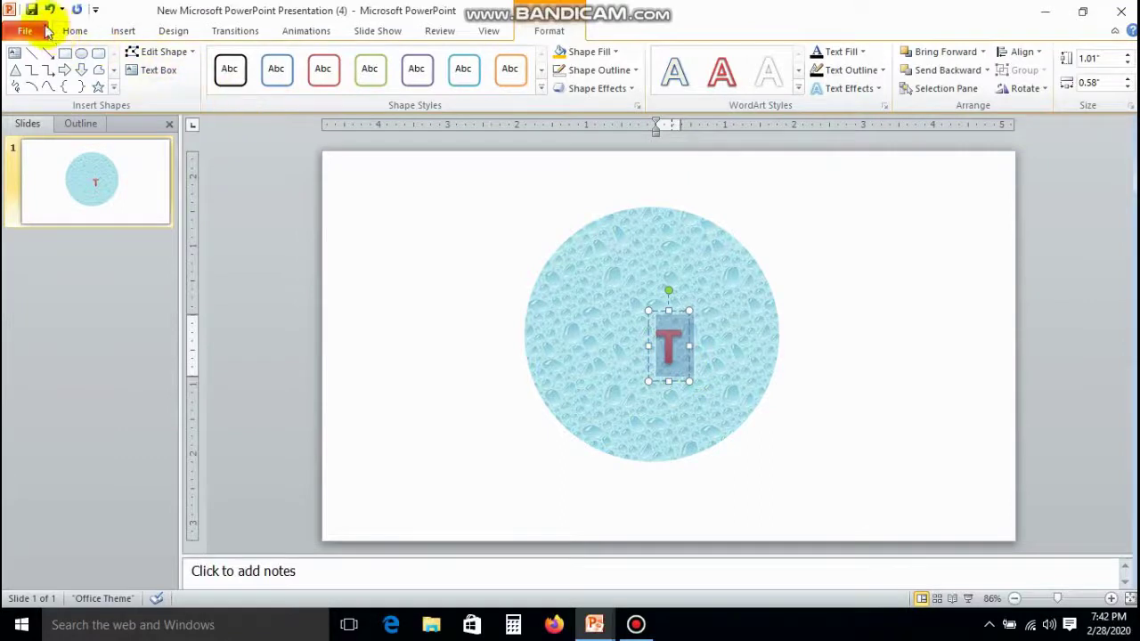
Set the T's font size to 150, first trying 120.
{"action": "left_click", "coordinate": [75, 30]}
{"action": "left_click", "coordinate": [339, 60]}
{"action": "type", "text": "1"}
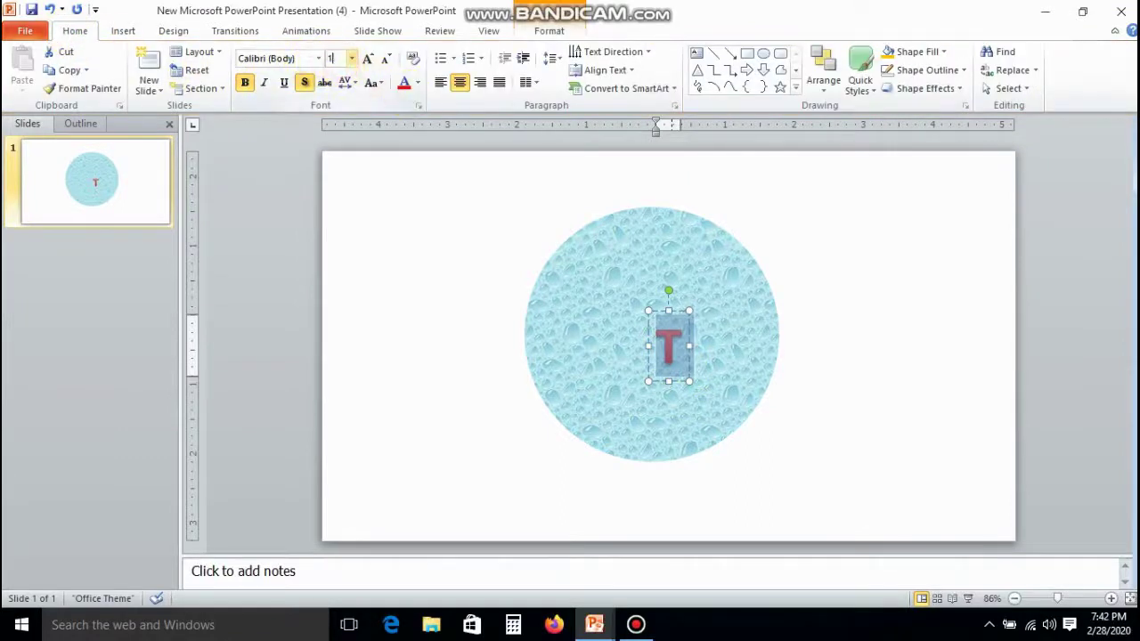
{"action": "type", "text": "20"}
{"action": "key", "text": "Return"}
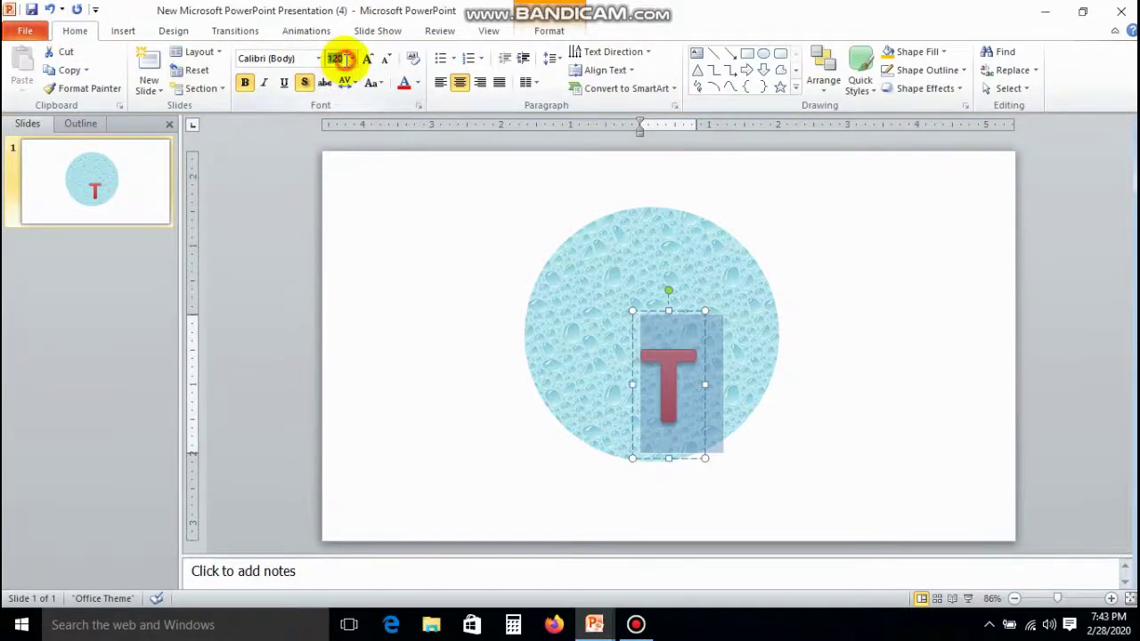
{"action": "type", "text": "50"}
{"action": "key", "text": "Return"}
Move the T up and to the left inside the circle.
{"action": "left_click", "coordinate": [369, 394]}
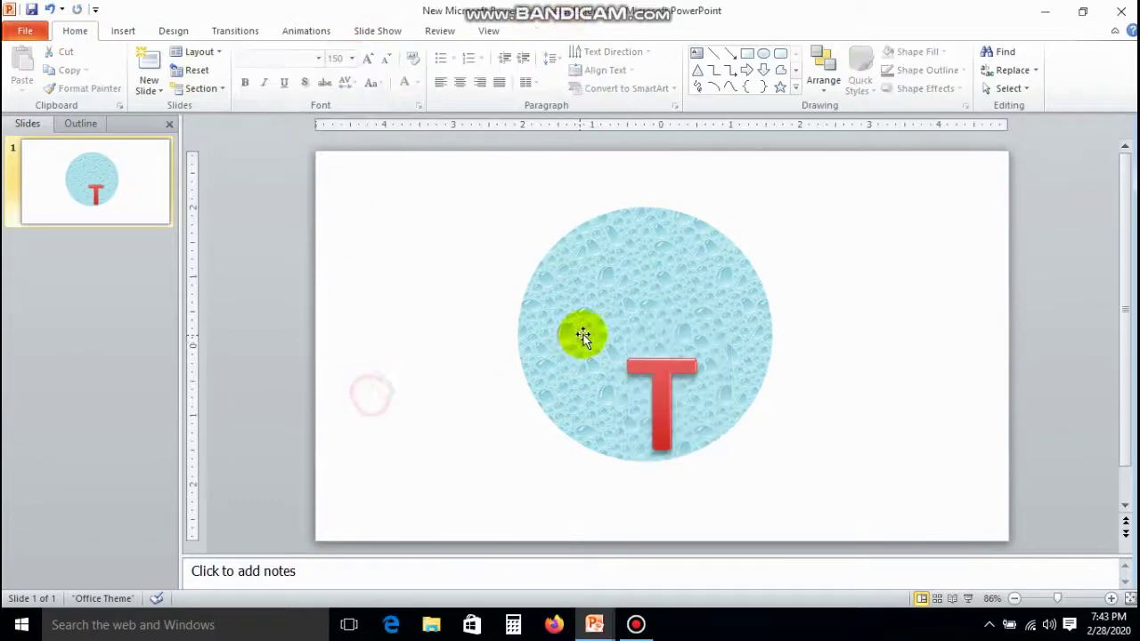
{"action": "left_click", "coordinate": [660, 342]}
{"action": "left_click", "coordinate": [675, 311]}
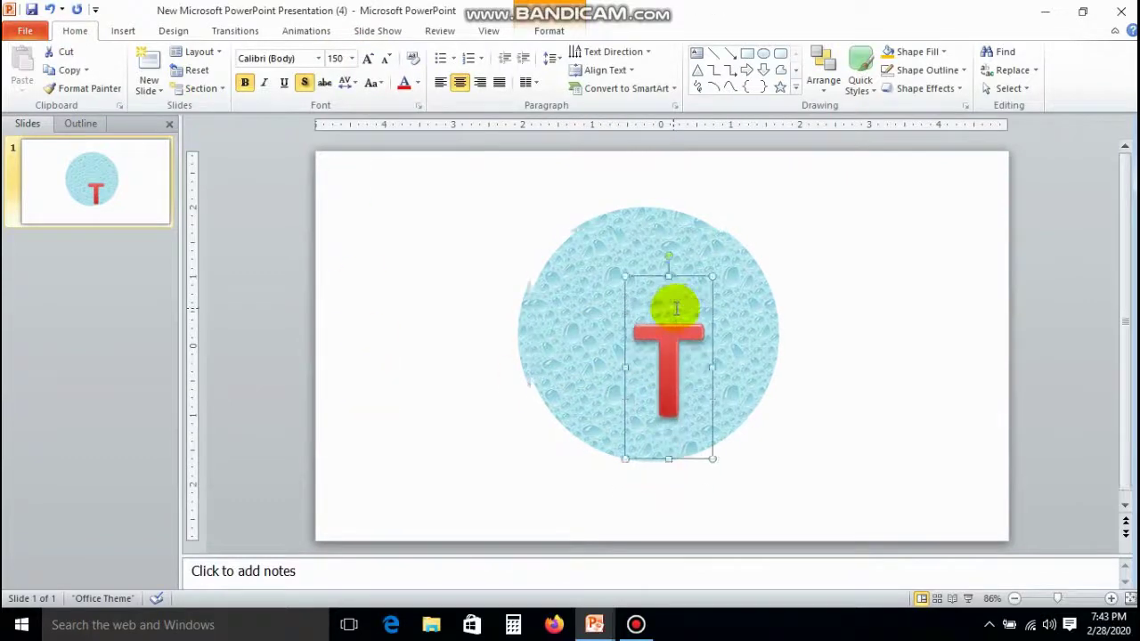
{"action": "left_click_drag", "start_coordinate": [675, 311], "coordinate": [615, 241]}
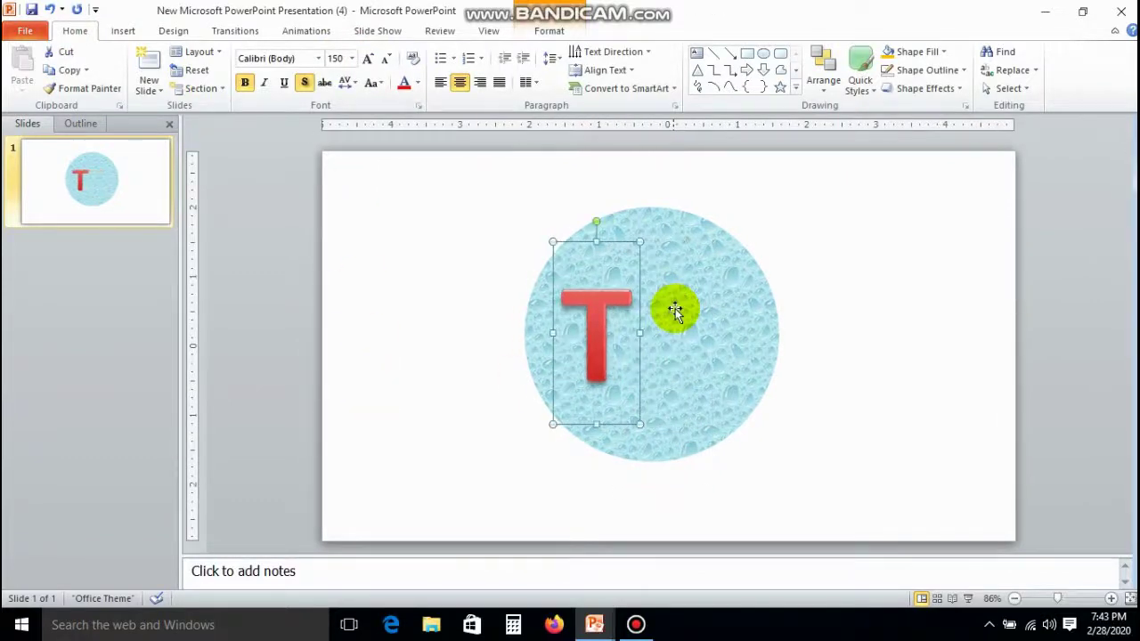
{"action": "left_click", "coordinate": [440, 365]}
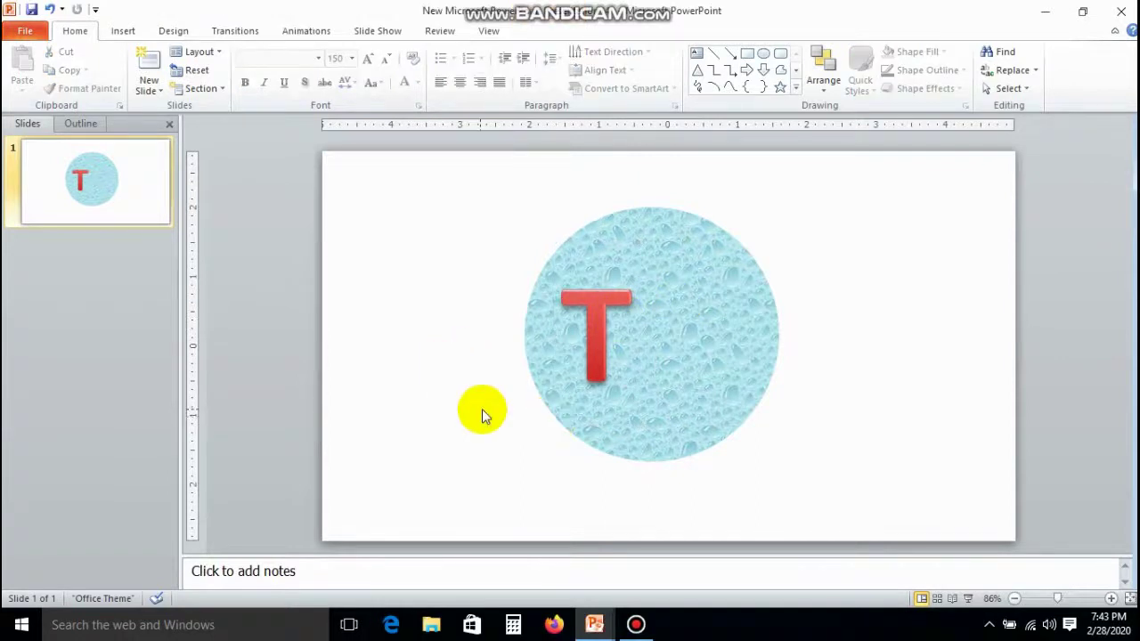
Enlarge the T to 200 pt and shift it toward the circle's vertical centre.
{"action": "left_click_drag", "start_coordinate": [570, 326], "coordinate": [611, 323]}
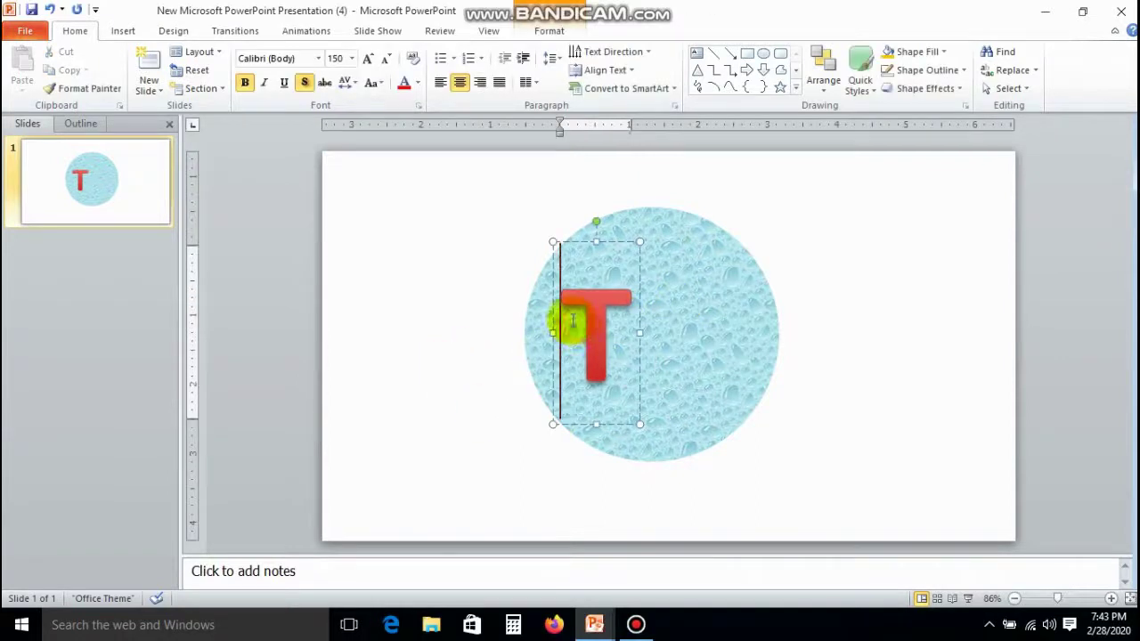
{"action": "left_click", "coordinate": [341, 58]}
{"action": "type", "text": "200"}
{"action": "key", "text": "Return"}
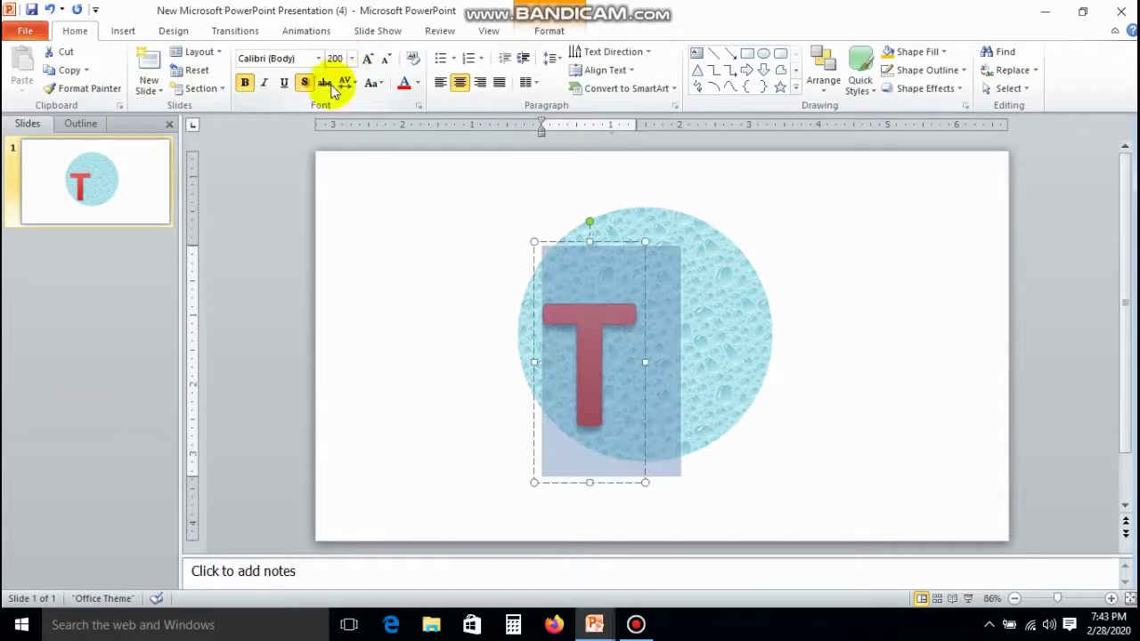
{"action": "left_click", "coordinate": [357, 285]}
{"action": "left_click", "coordinate": [591, 297]}
{"action": "left_click_drag", "start_coordinate": [609, 245], "coordinate": [610, 243]}
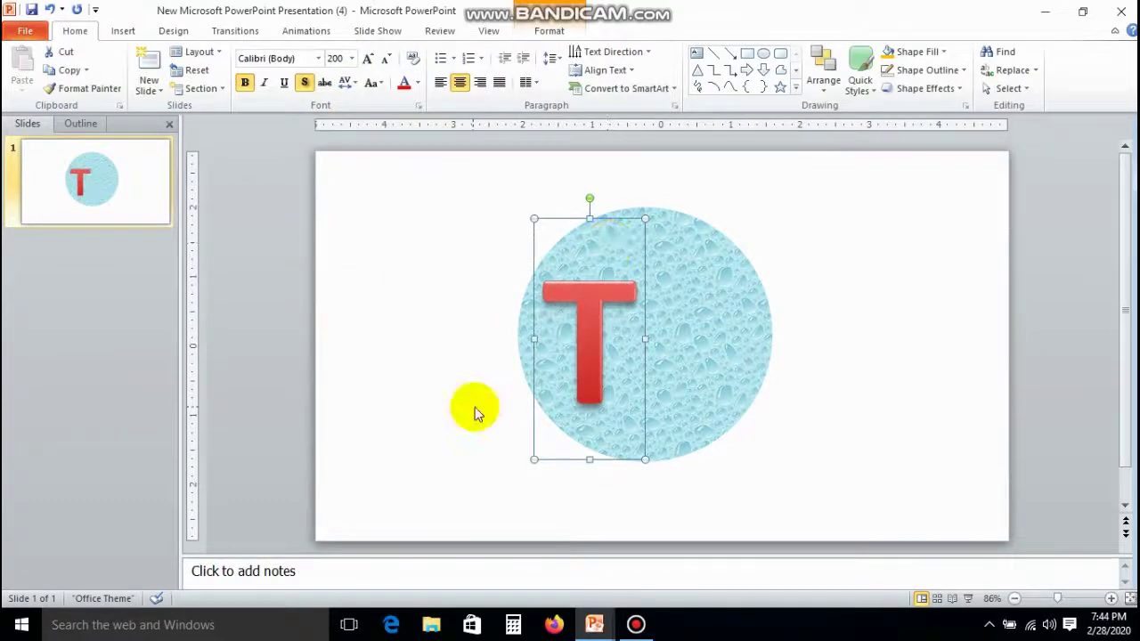
{"action": "double_click", "coordinate": [585, 337]}
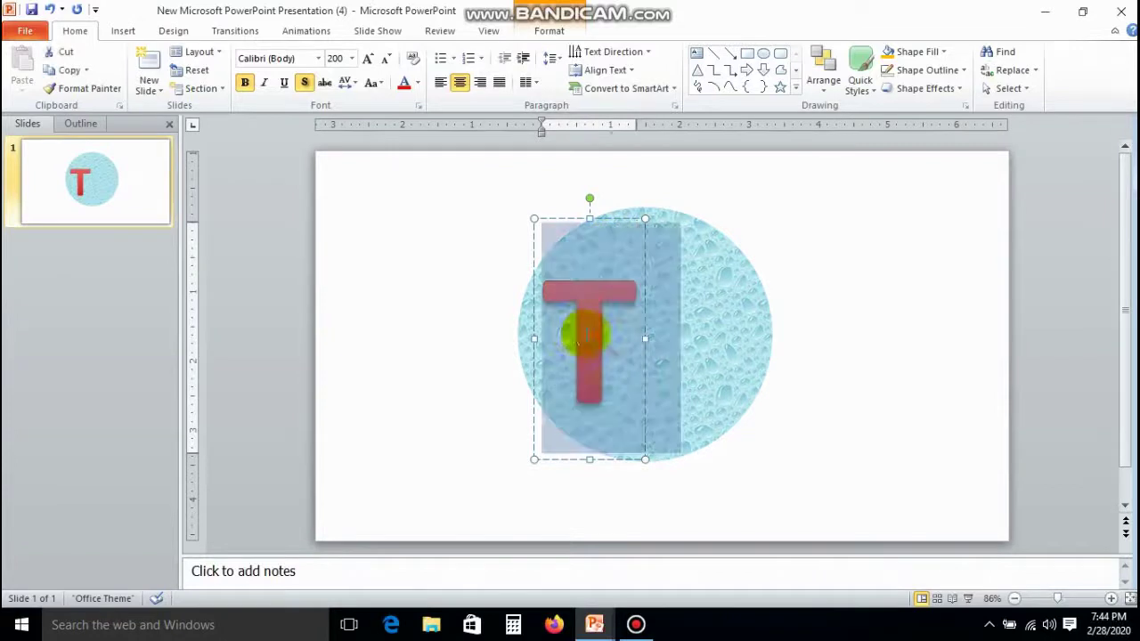
Change the letter T's text fill to black.
{"action": "left_click", "coordinate": [548, 31]}
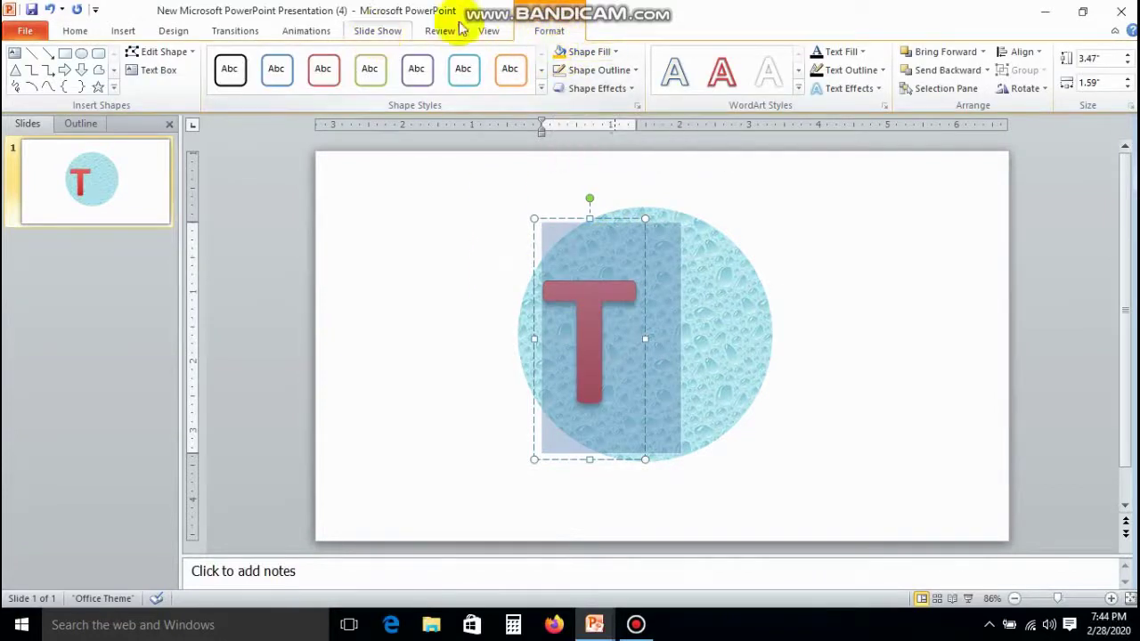
{"action": "left_click", "coordinate": [75, 30]}
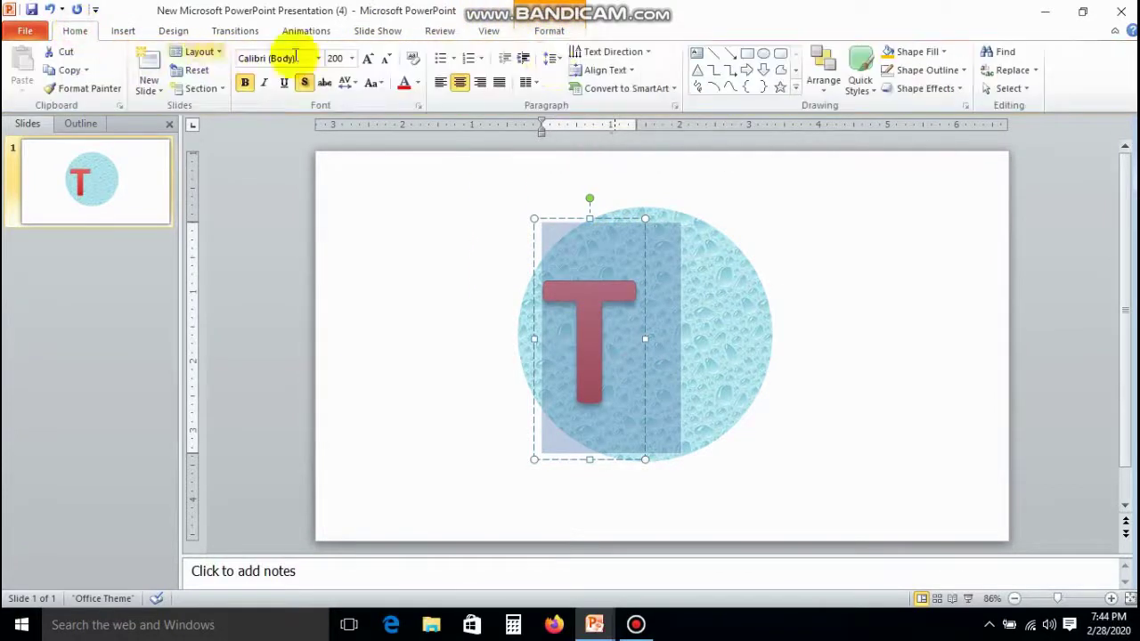
{"action": "left_click", "coordinate": [549, 30]}
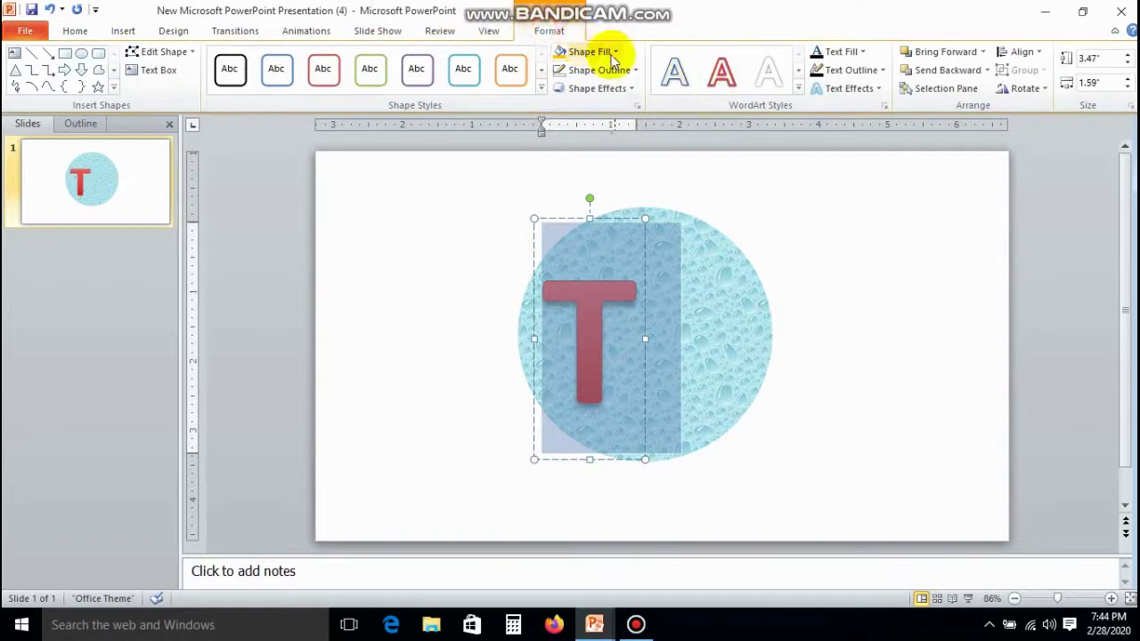
{"action": "left_click", "coordinate": [837, 51]}
{"action": "left_click", "coordinate": [829, 85]}
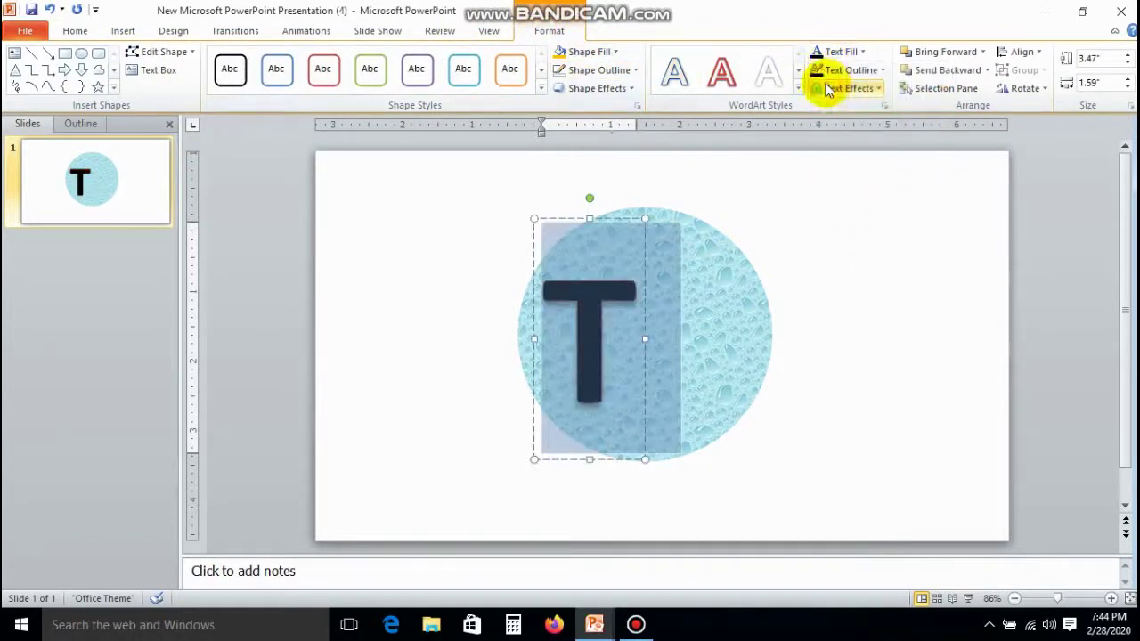
Give the T an Off Axis 1 Right 3-D rotation.
{"action": "left_click", "coordinate": [873, 90]}
{"action": "mouse_move", "coordinate": [865, 264]}
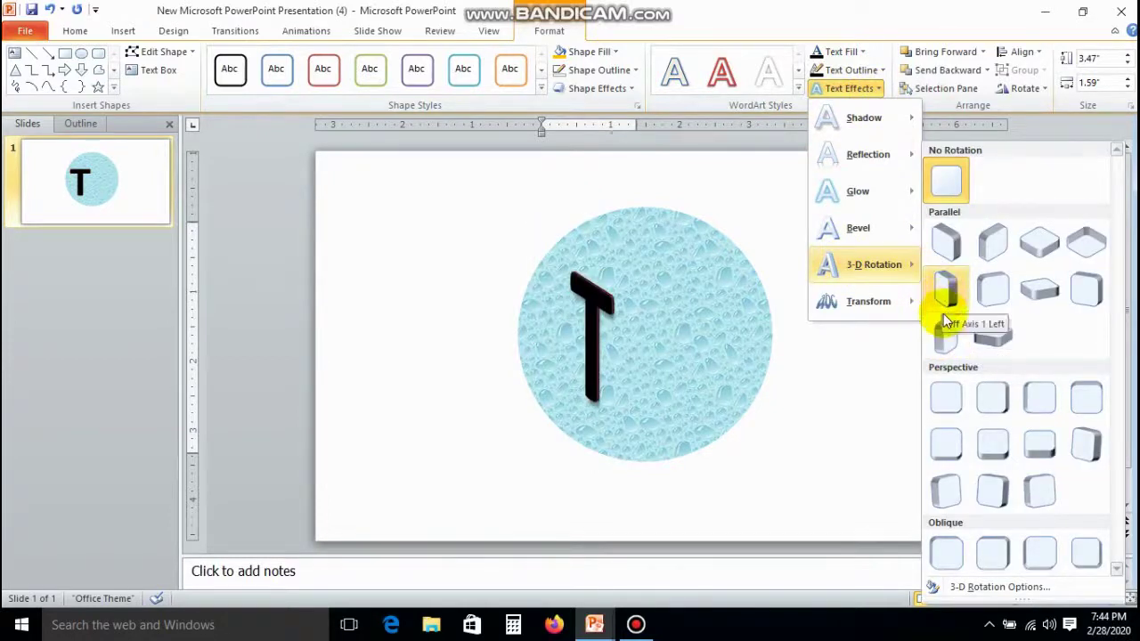
{"action": "left_click", "coordinate": [987, 295]}
{"action": "left_click", "coordinate": [850, 89]}
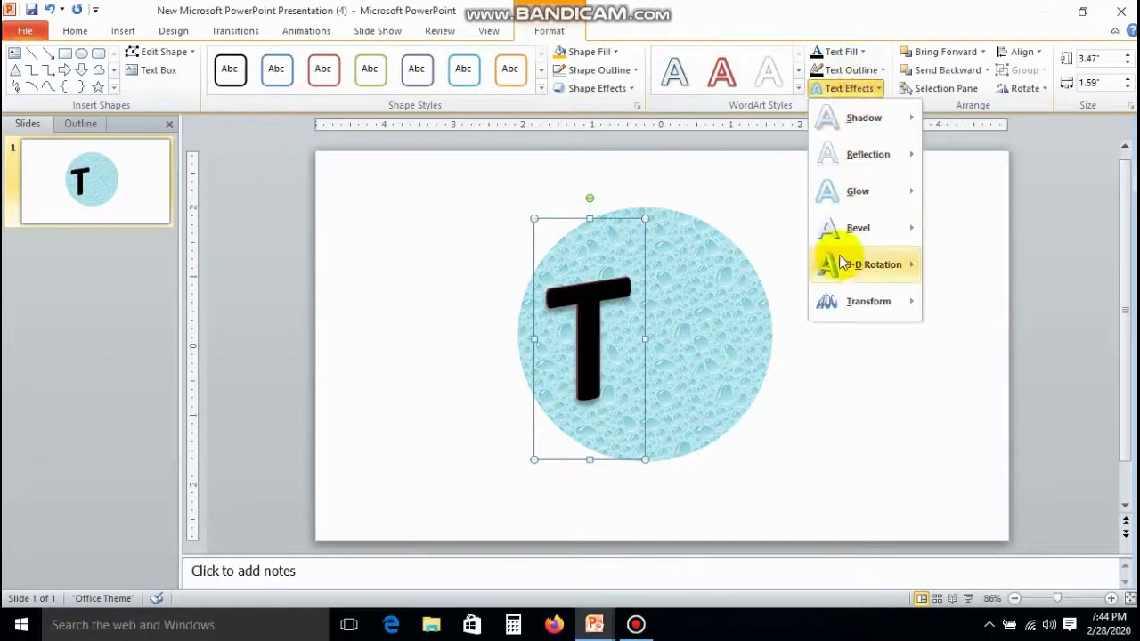
In the 3-D format settings, give the T top and bottom bevels.
{"action": "left_click", "coordinate": [971, 590]}
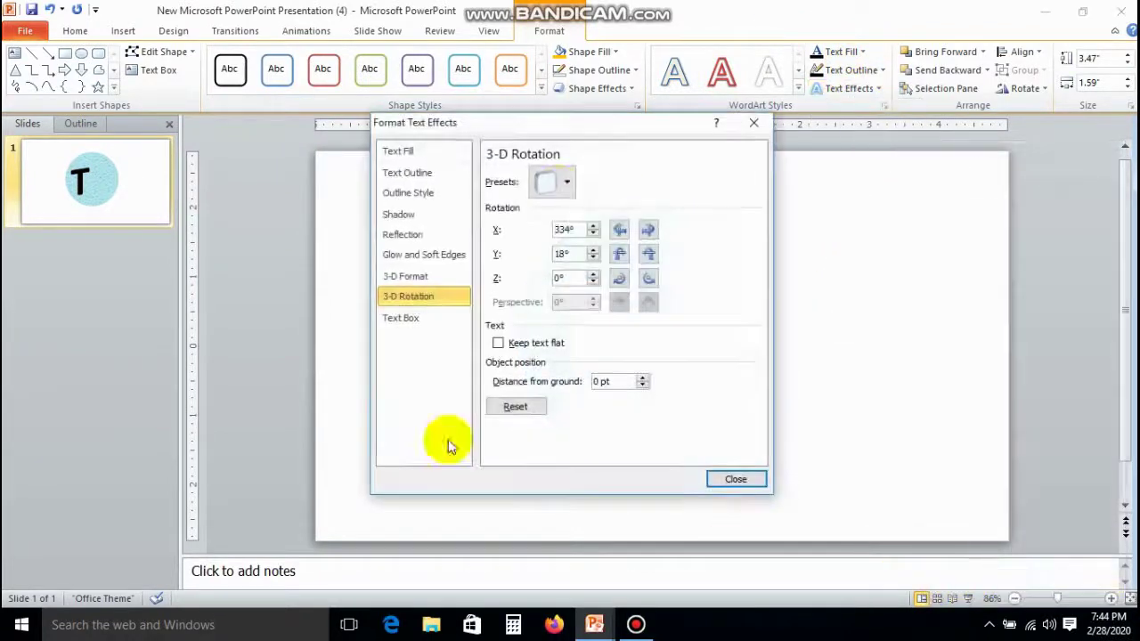
{"action": "mouse_move", "coordinate": [561, 134]}
{"action": "left_mouse_down"}
{"action": "mouse_move", "coordinate": [374, 194]}
{"action": "mouse_move", "coordinate": [273, 209]}
{"action": "left_mouse_up"}
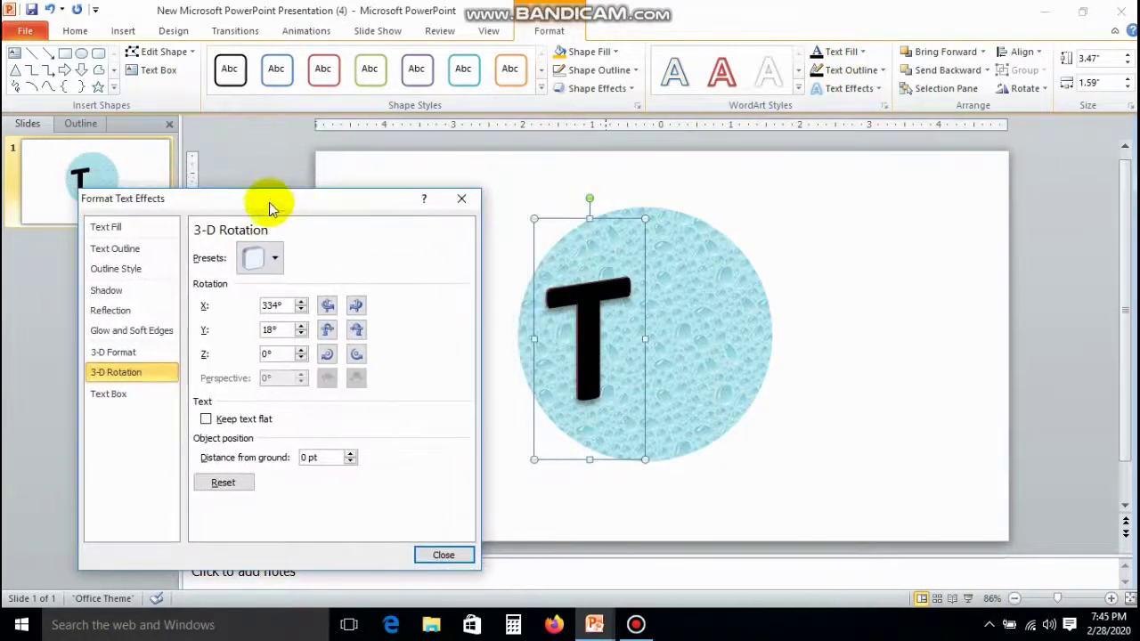
{"action": "left_click", "coordinate": [113, 352]}
{"action": "left_click", "coordinate": [270, 275]}
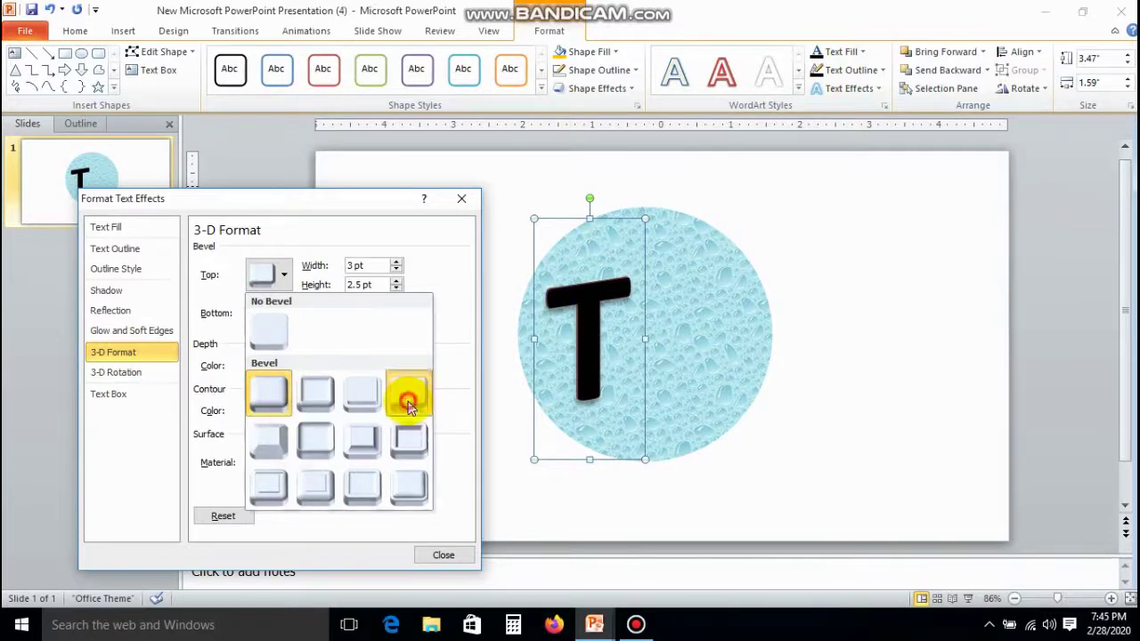
{"action": "left_click", "coordinate": [409, 394]}
{"action": "left_click", "coordinate": [268, 313]}
{"action": "left_click", "coordinate": [395, 419]}
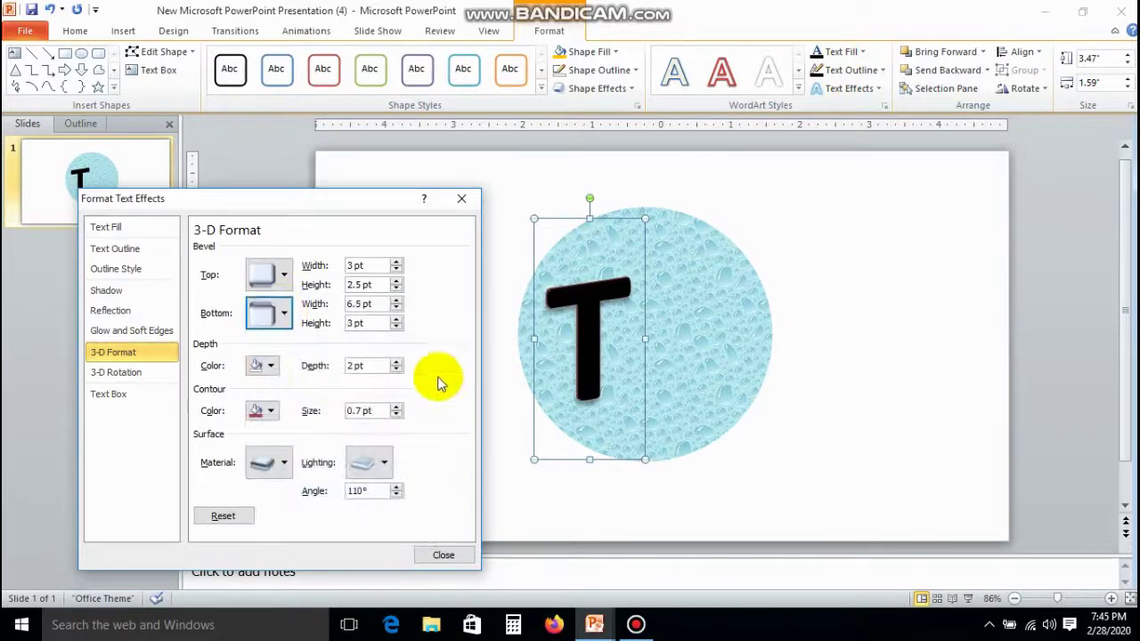
Set the T's extrusion depth to 20.5 pt with tan sides.
{"action": "left_click", "coordinate": [396, 363]}
{"action": "left_click", "coordinate": [271, 367]}
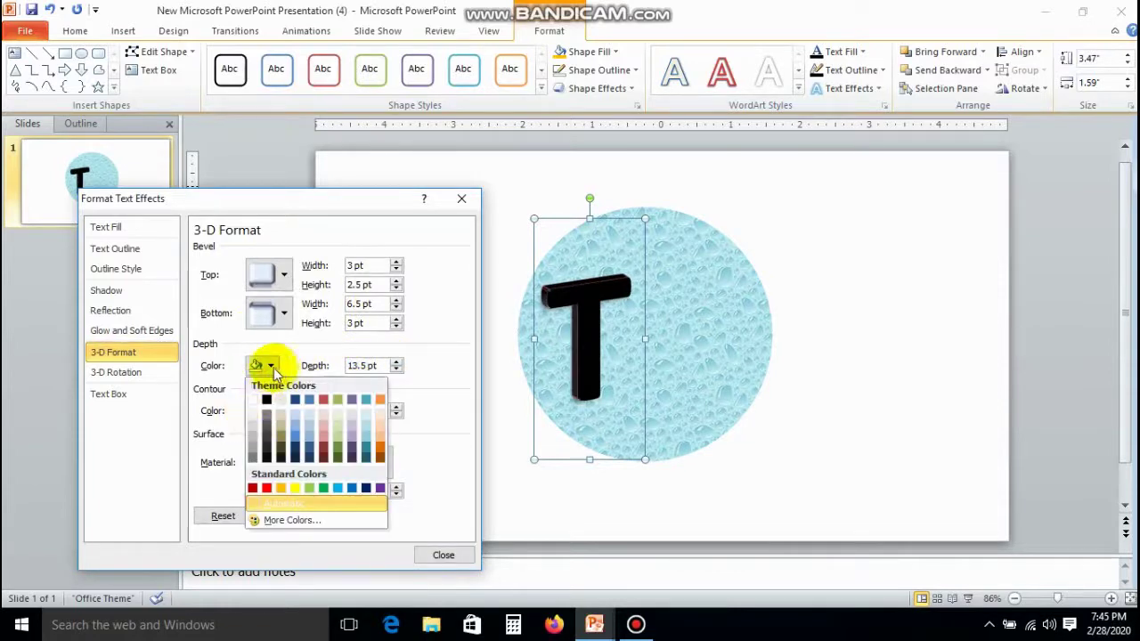
{"action": "left_click", "coordinate": [272, 366]}
{"action": "left_click", "coordinate": [272, 366]}
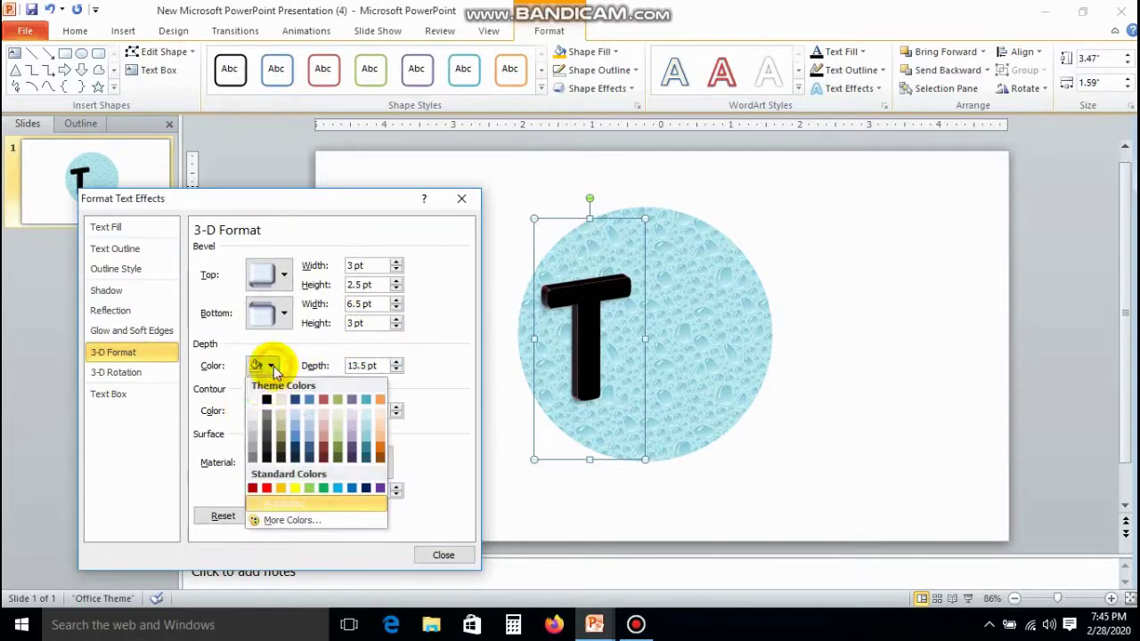
{"action": "left_click", "coordinate": [280, 418]}
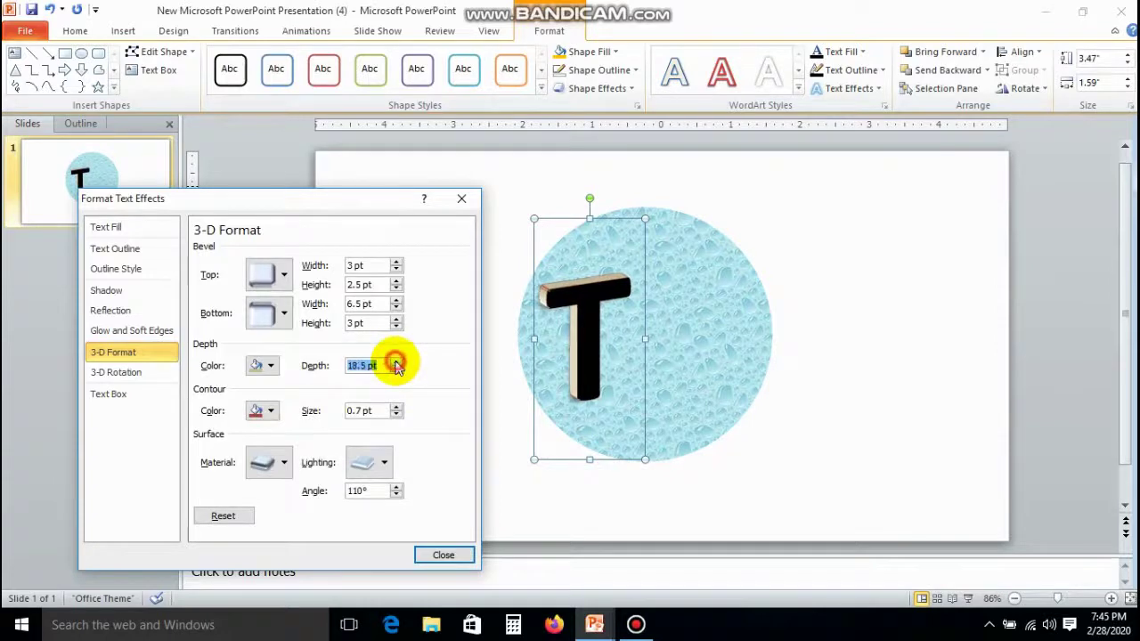
{"action": "left_click", "coordinate": [496, 475]}
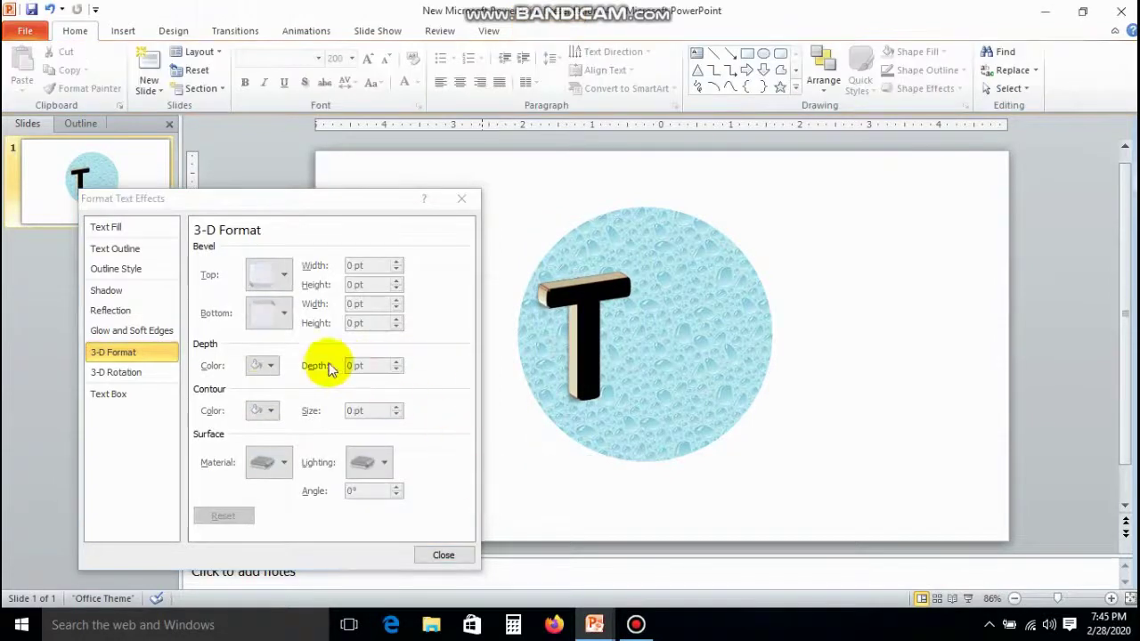
Try a yellow colour for the T's extruded sides.
{"action": "left_click", "coordinate": [544, 337]}
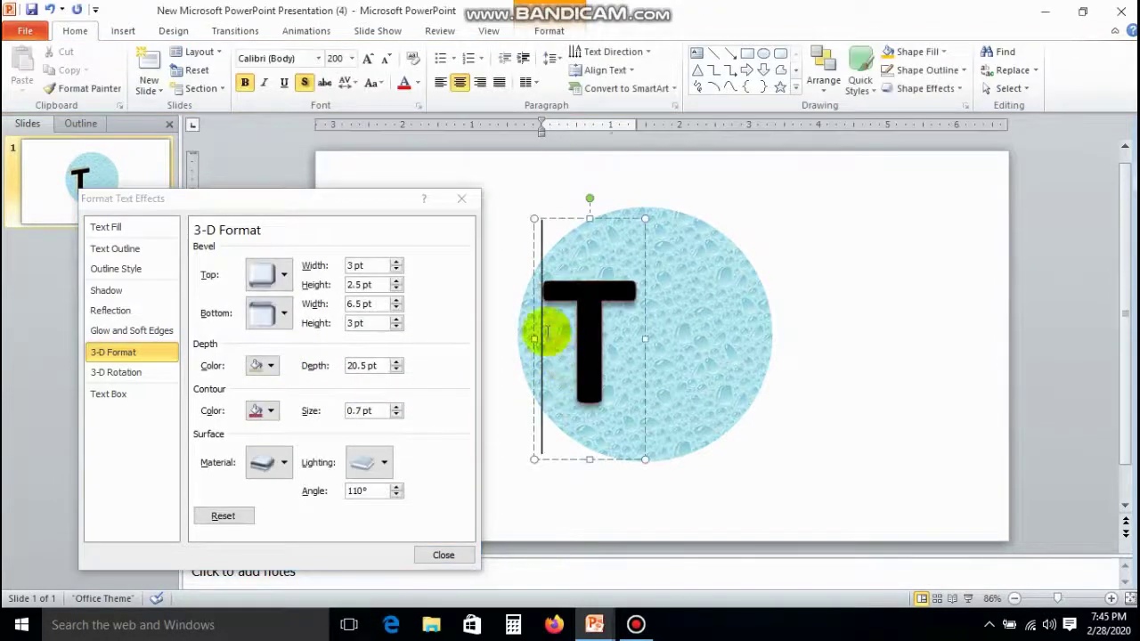
{"action": "double_click", "coordinate": [606, 333]}
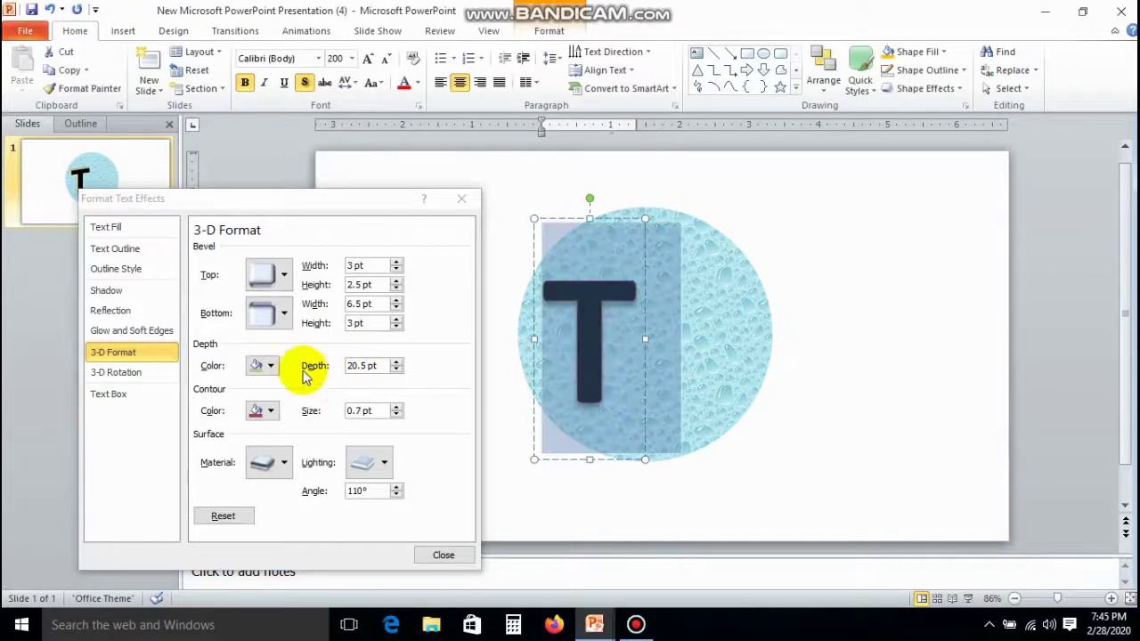
{"action": "left_click", "coordinate": [267, 366]}
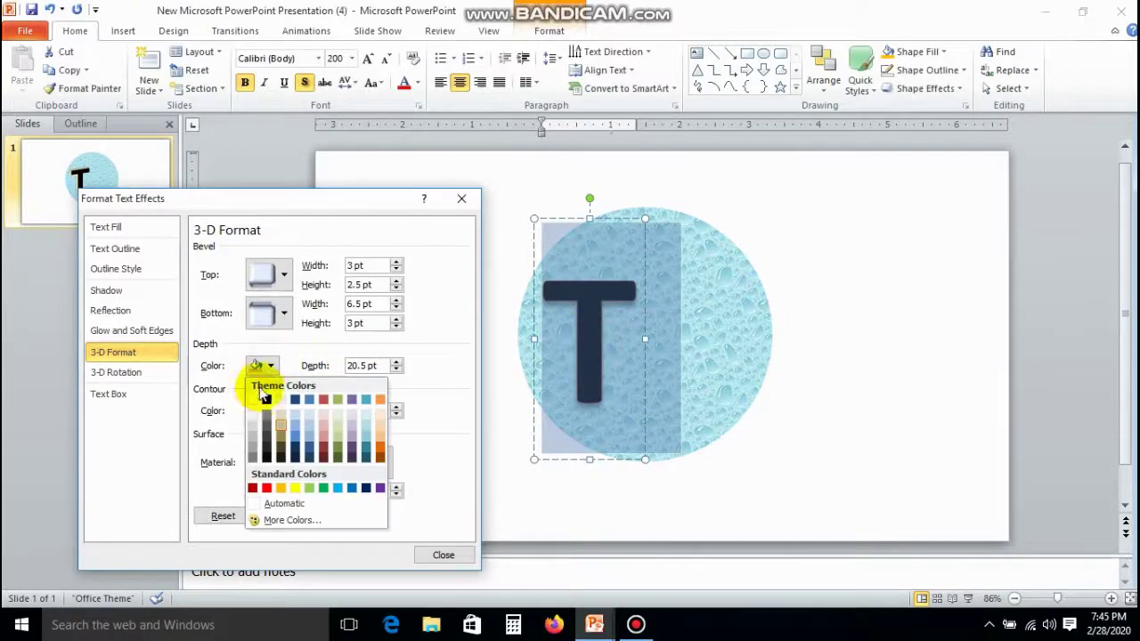
{"action": "left_click", "coordinate": [295, 489]}
{"action": "left_click", "coordinate": [502, 519]}
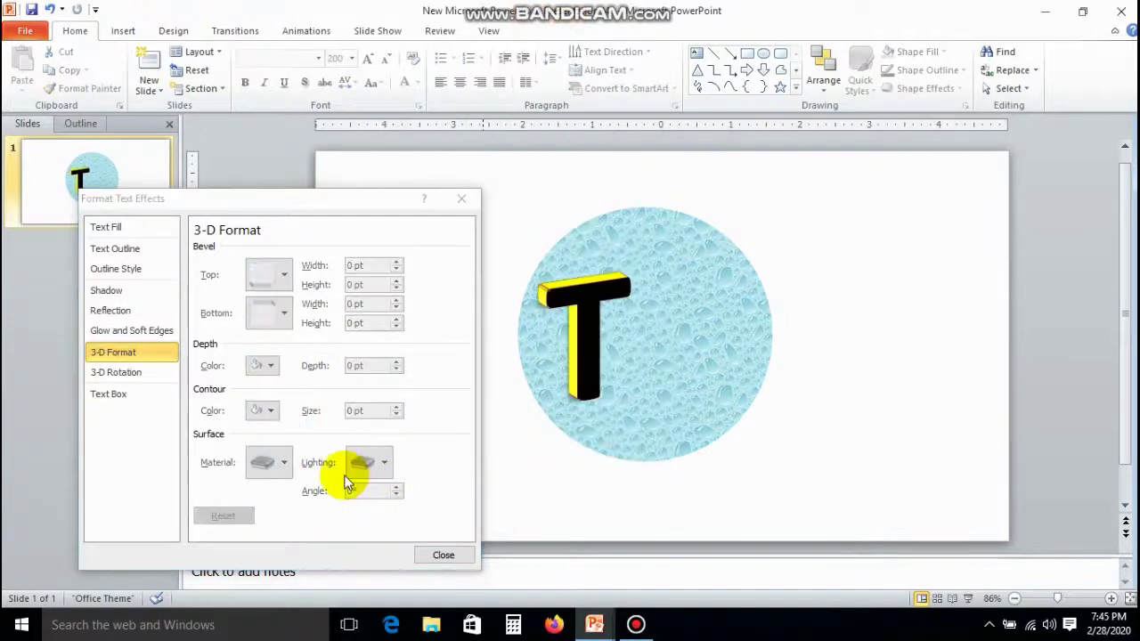
Switch the extrusion colour back to tan and close the text effect settings.
{"action": "left_click", "coordinate": [585, 323]}
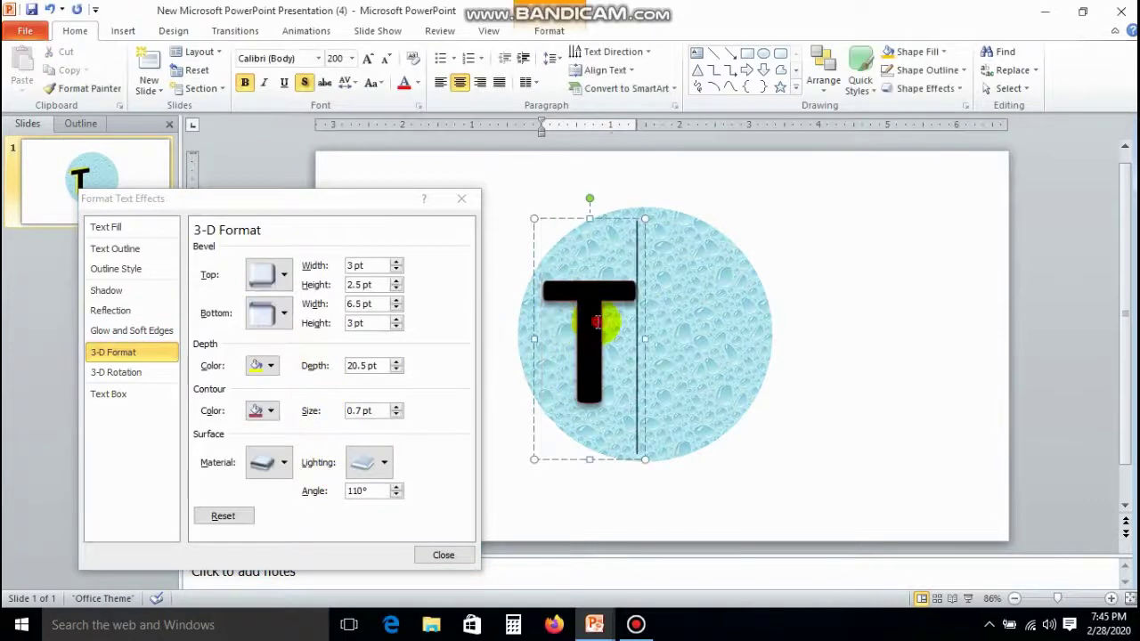
{"action": "key", "text": "ctrl+a"}
{"action": "left_click", "coordinate": [263, 365]}
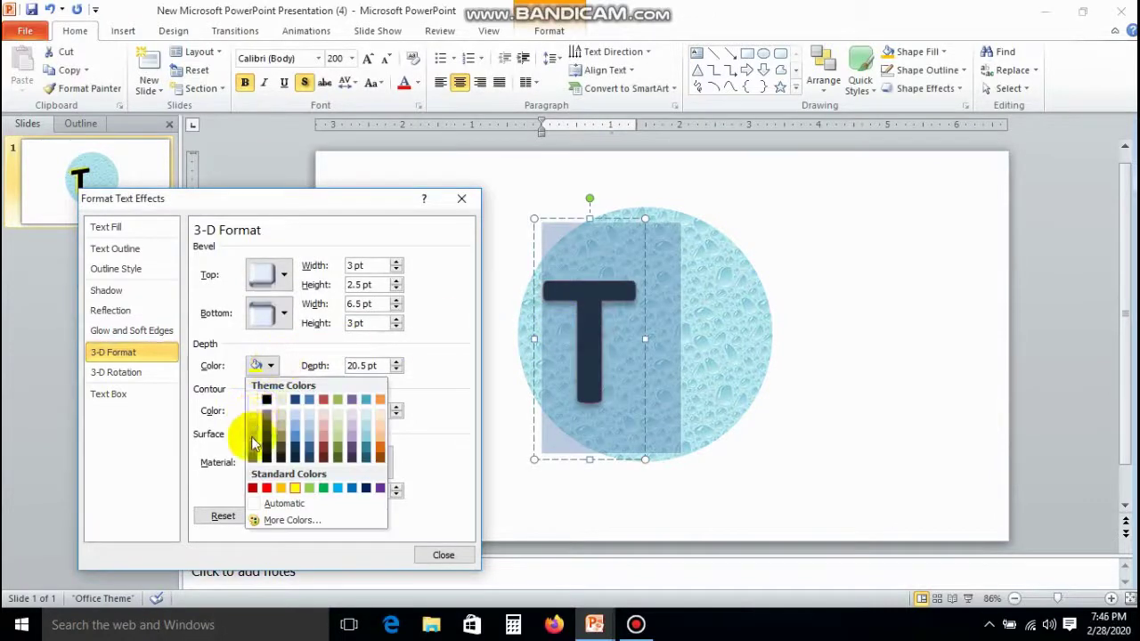
{"action": "left_click", "coordinate": [280, 439]}
{"action": "left_click", "coordinate": [586, 484]}
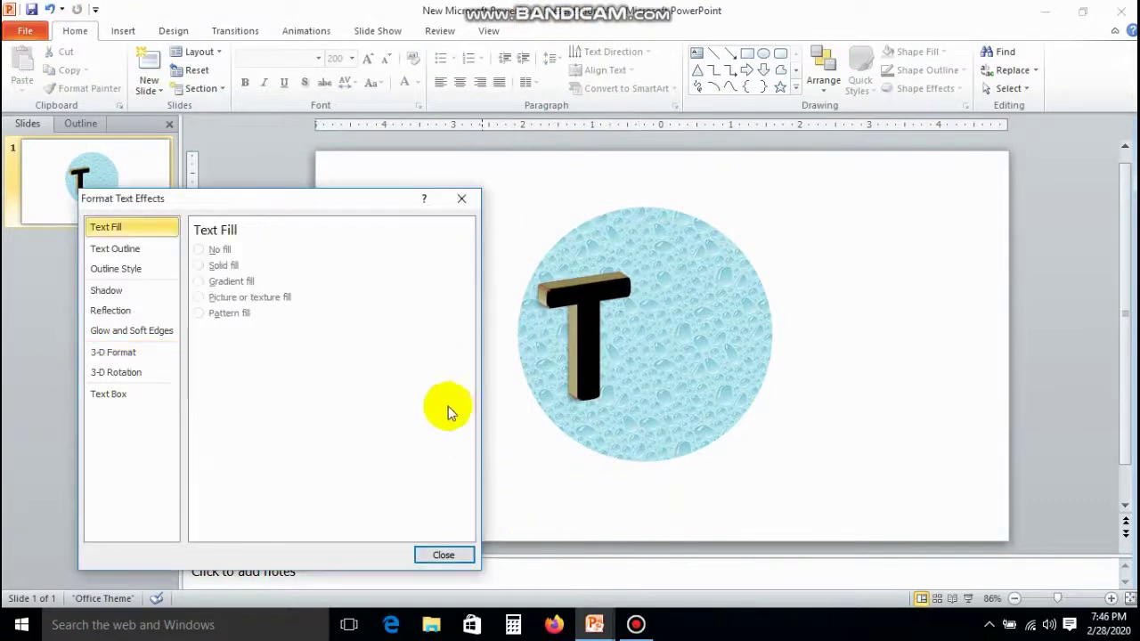
{"action": "left_click", "coordinate": [462, 199]}
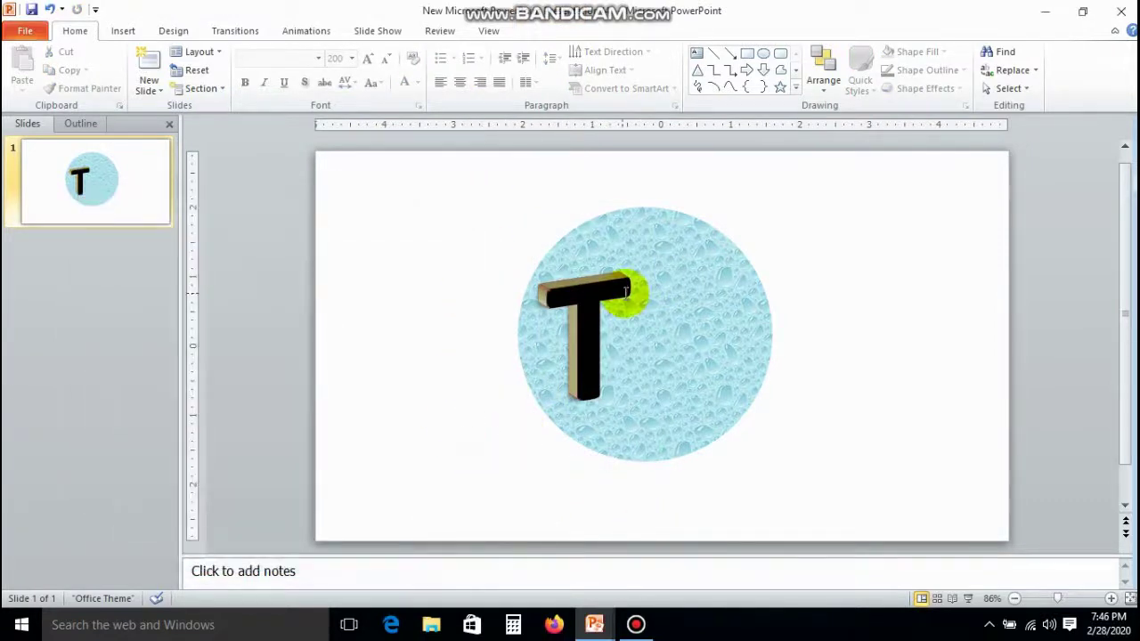
Paste a copy of the 3-D T and place it right of the original.
{"action": "left_click", "coordinate": [565, 318]}
{"action": "key", "text": "ctrl+a"}
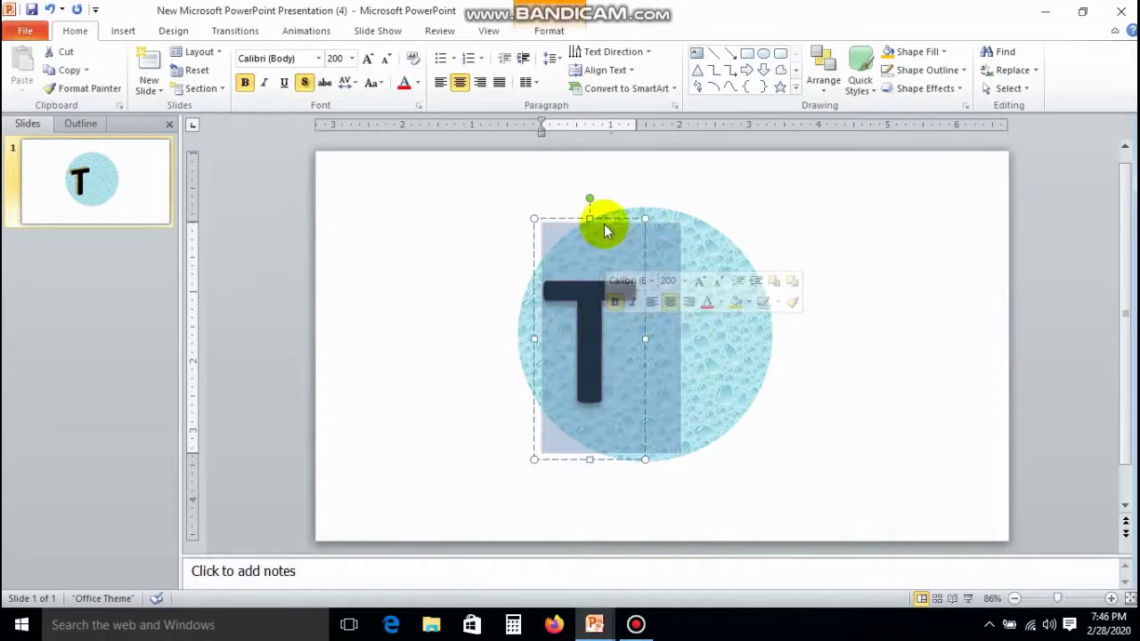
{"action": "left_click", "coordinate": [603, 219]}
{"action": "left_click", "coordinate": [123, 31]}
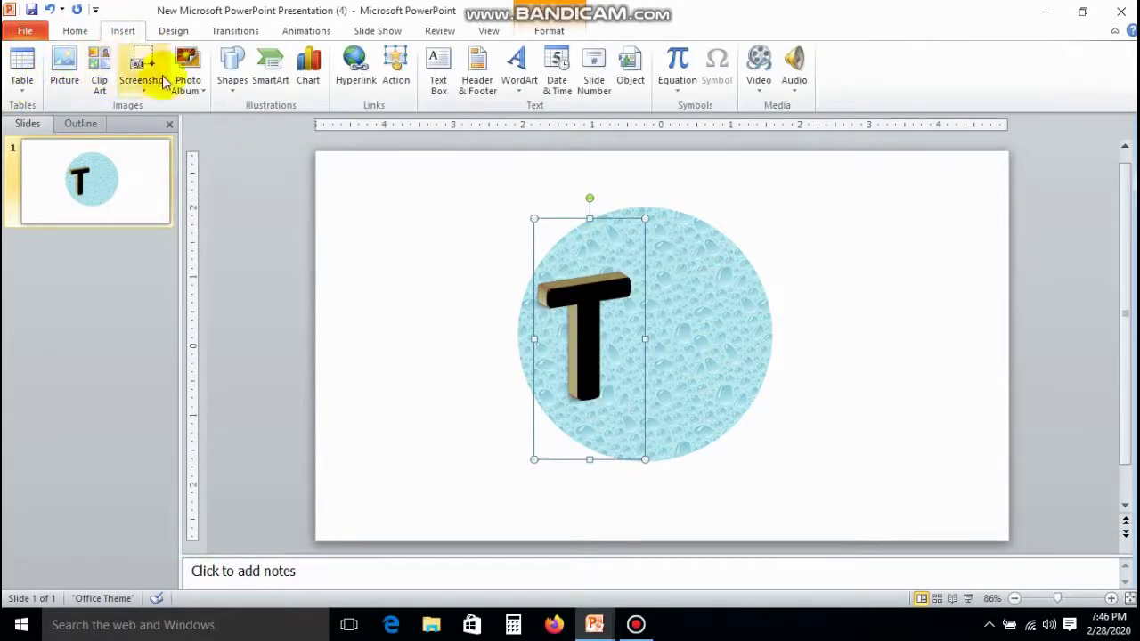
{"action": "left_click", "coordinate": [74, 30]}
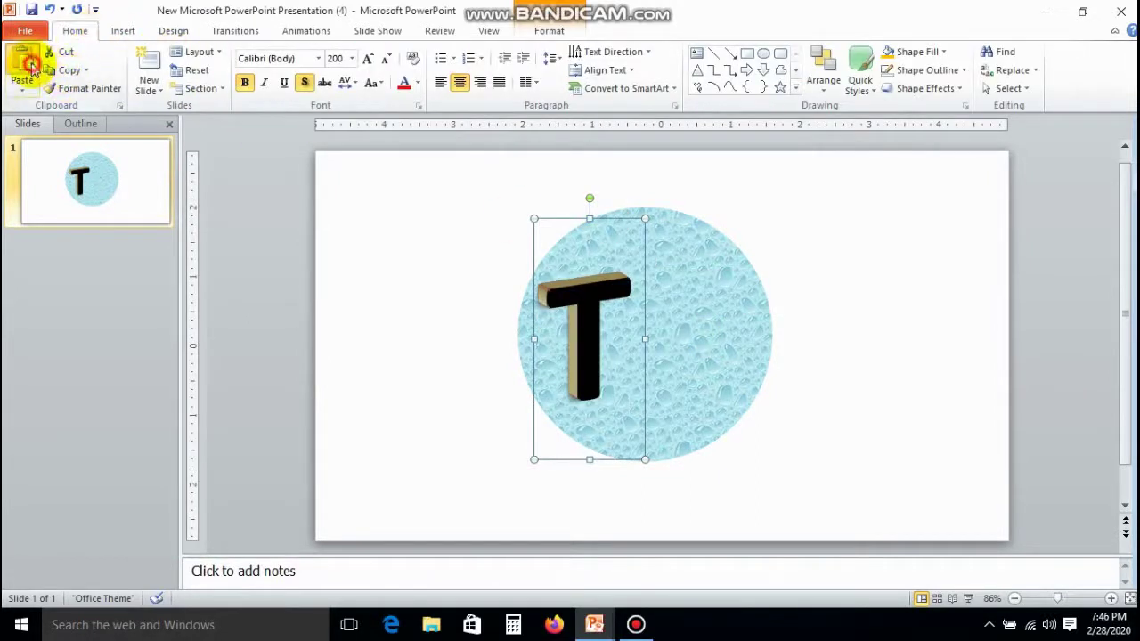
{"action": "left_click", "coordinate": [30, 67]}
{"action": "left_click_drag", "start_coordinate": [555, 339], "coordinate": [653, 339]}
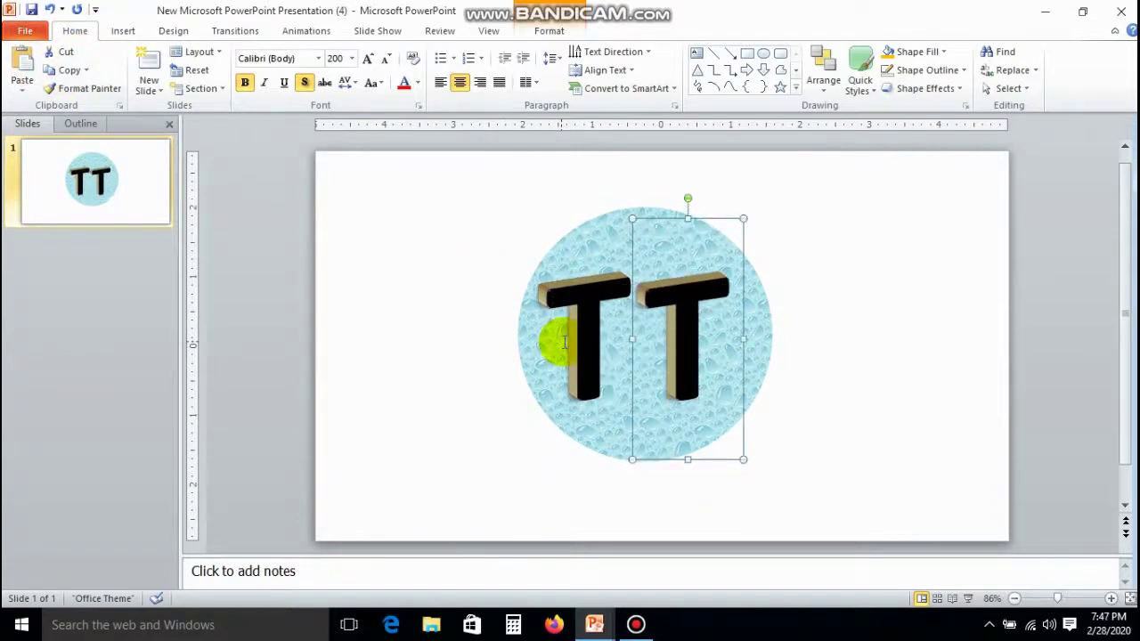
{"action": "key", "text": "Right"}
{"action": "key", "text": "Up"}
Replace the copy's letter with S so the circle reads TS.
{"action": "double_click", "coordinate": [719, 344]}
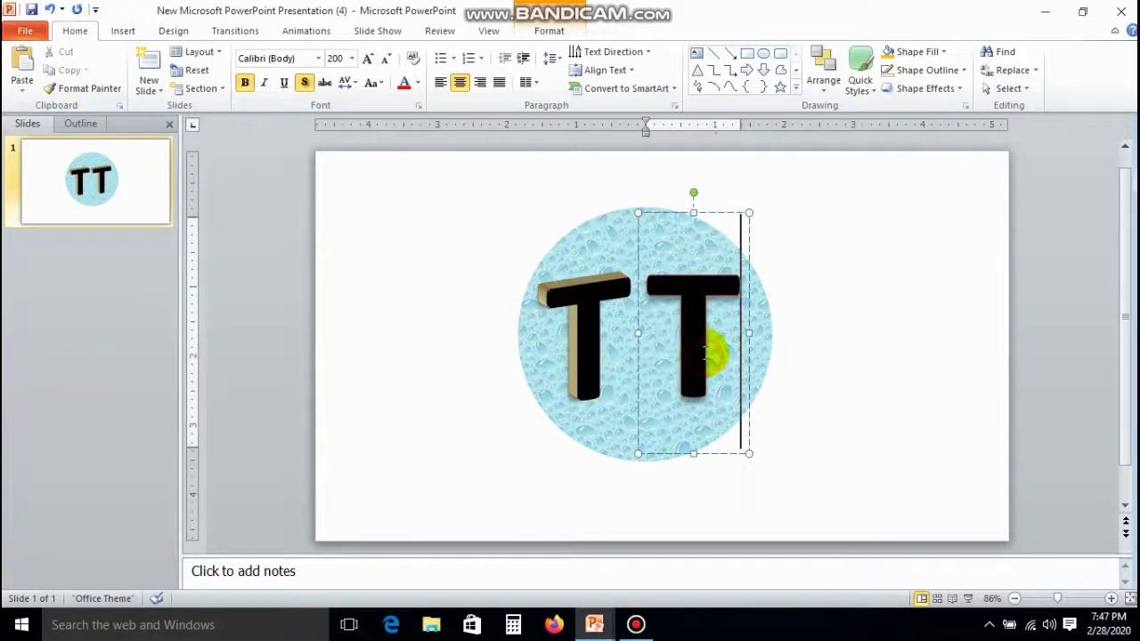
{"action": "key", "text": "Delete"}
{"action": "type", "text": "S"}
{"action": "left_click", "coordinate": [862, 356]}
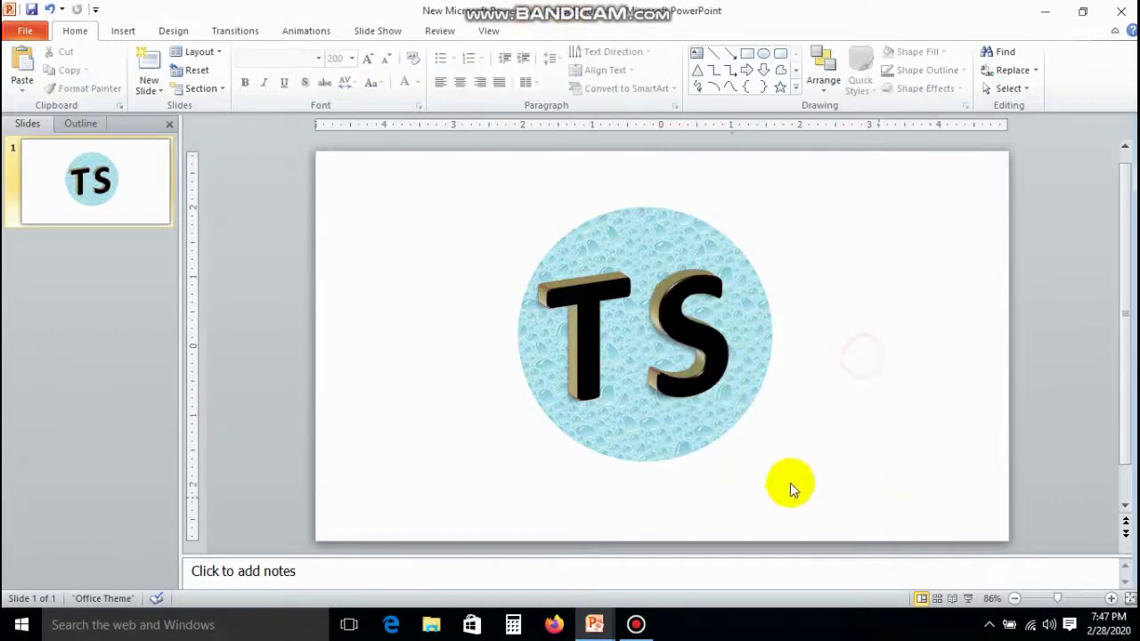
{"action": "left_click", "coordinate": [122, 31]}
Draw a small line above the S, then undo it.
{"action": "left_click", "coordinate": [231, 71]}
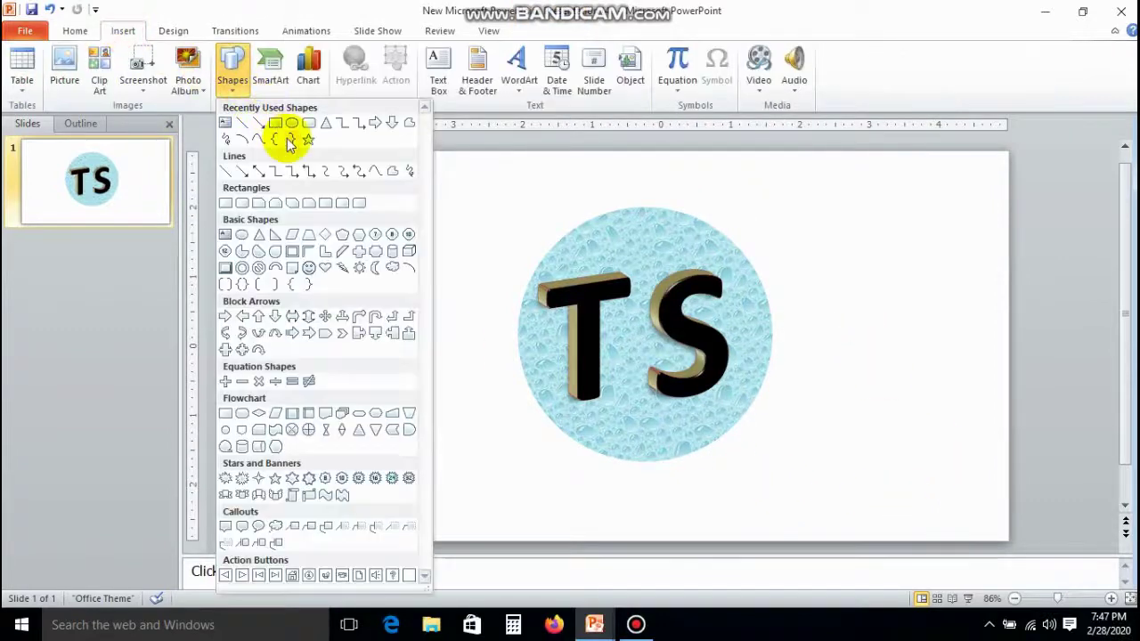
{"action": "left_click", "coordinate": [341, 173]}
{"action": "left_click_drag", "start_coordinate": [676, 239], "coordinate": [679, 246]}
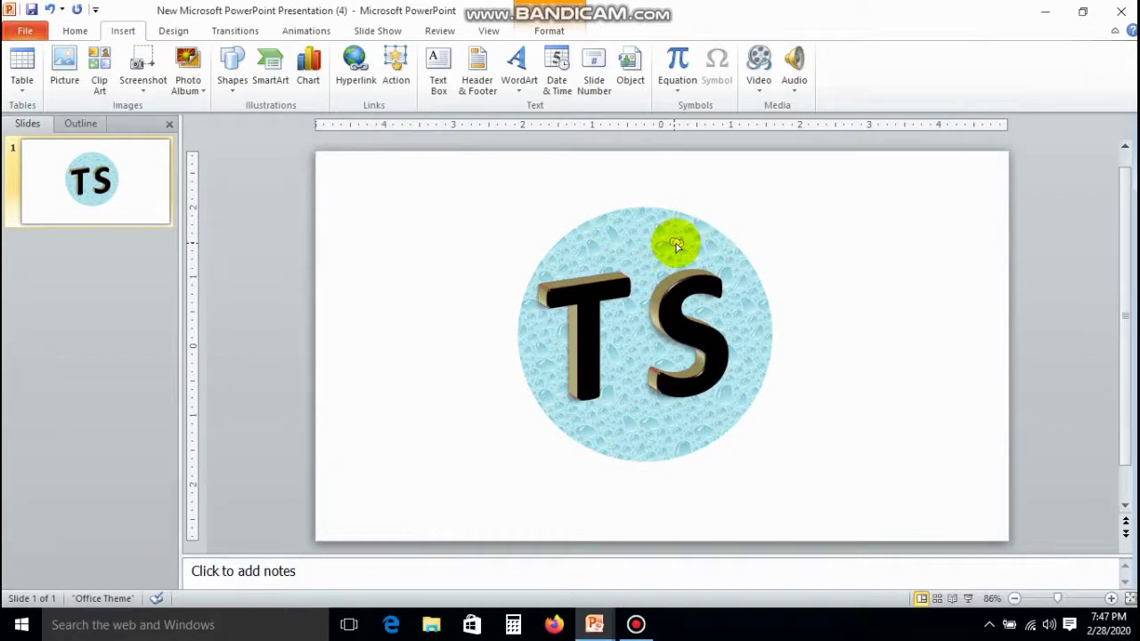
{"action": "left_click", "coordinate": [63, 8]}
{"action": "left_click", "coordinate": [32, 11]}
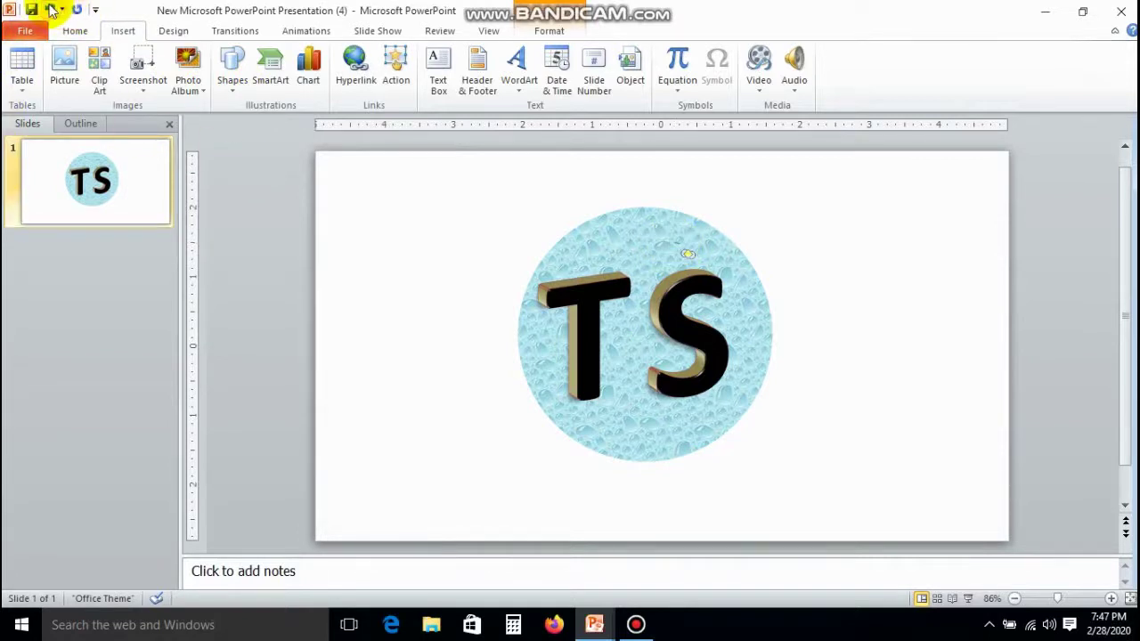
{"action": "left_click", "coordinate": [51, 9]}
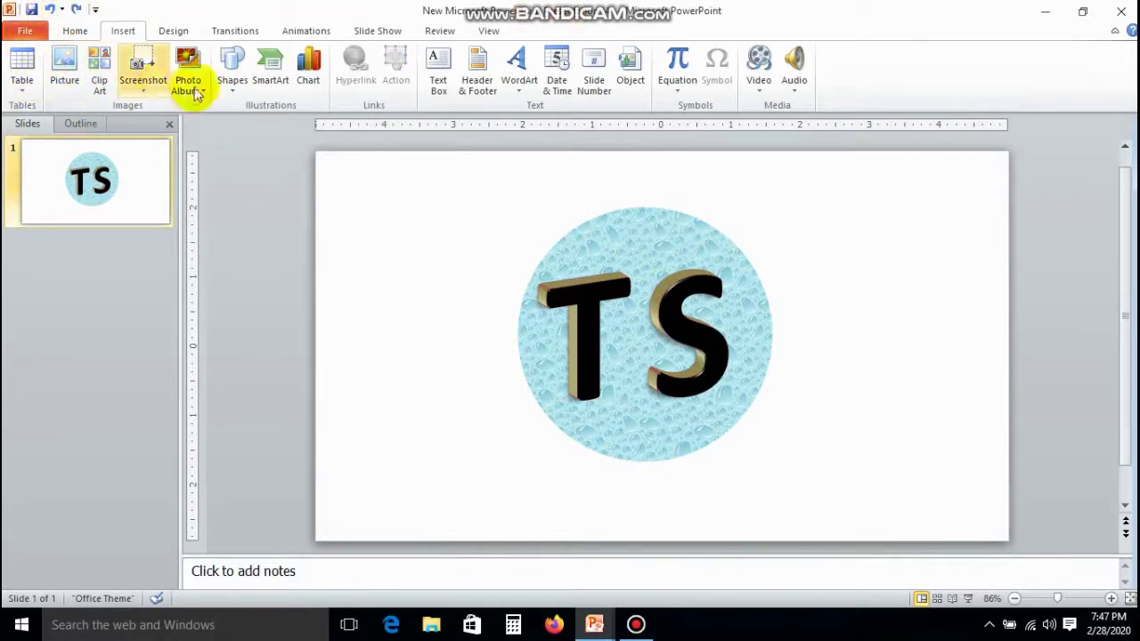
Draw a curve running between the T and the S and select it.
{"action": "left_click", "coordinate": [233, 69]}
{"action": "left_click", "coordinate": [375, 170]}
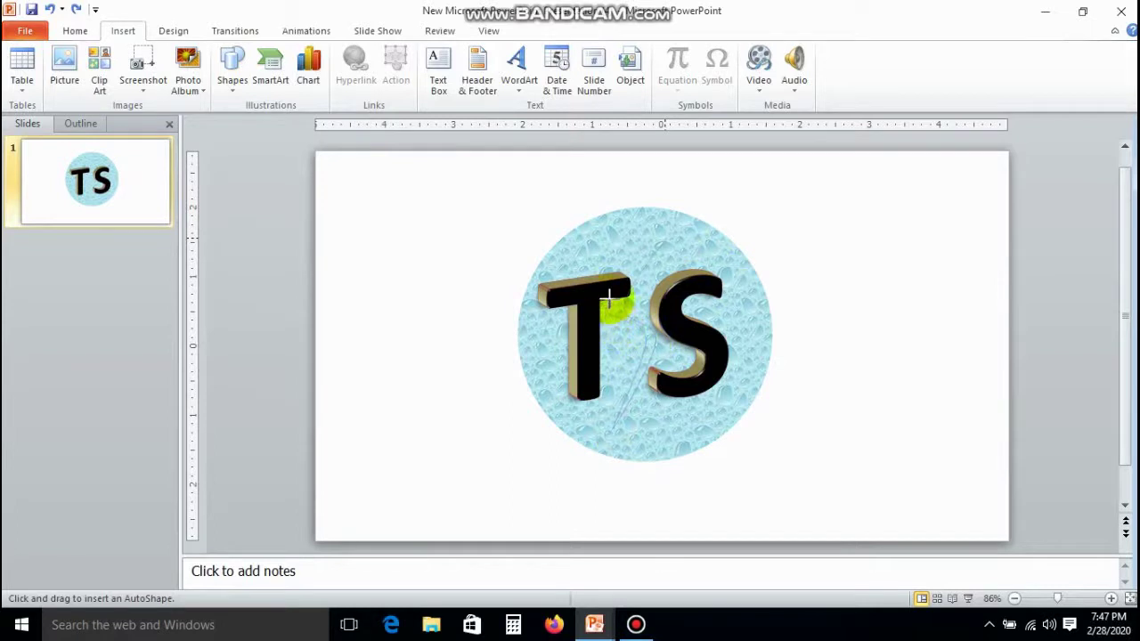
{"action": "double_click", "coordinate": [663, 239]}
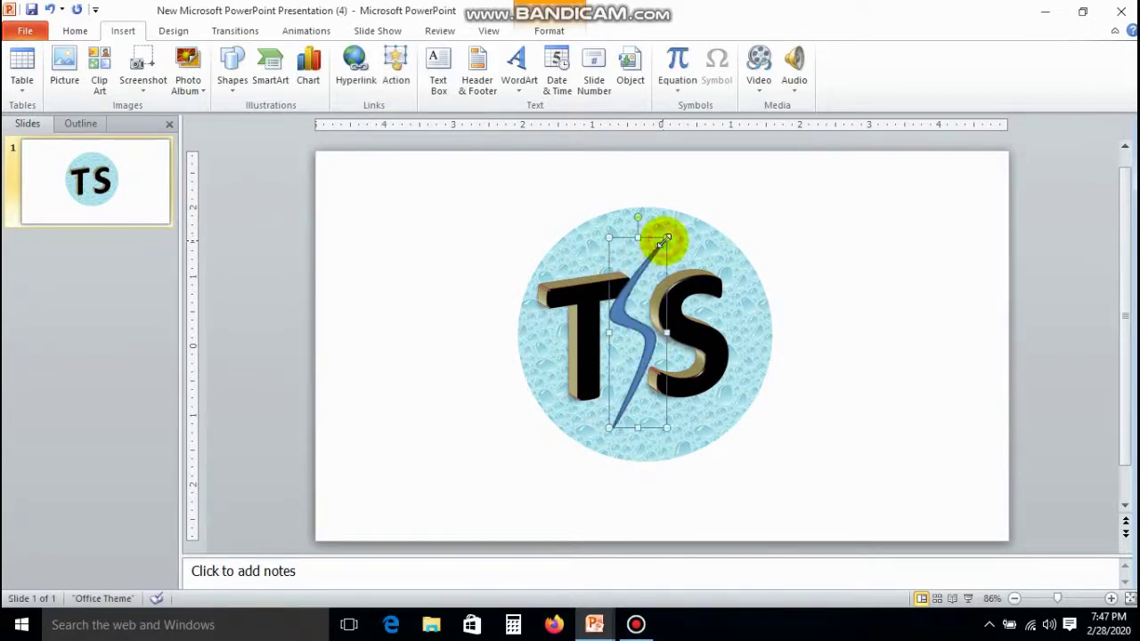
{"action": "left_click", "coordinate": [643, 338]}
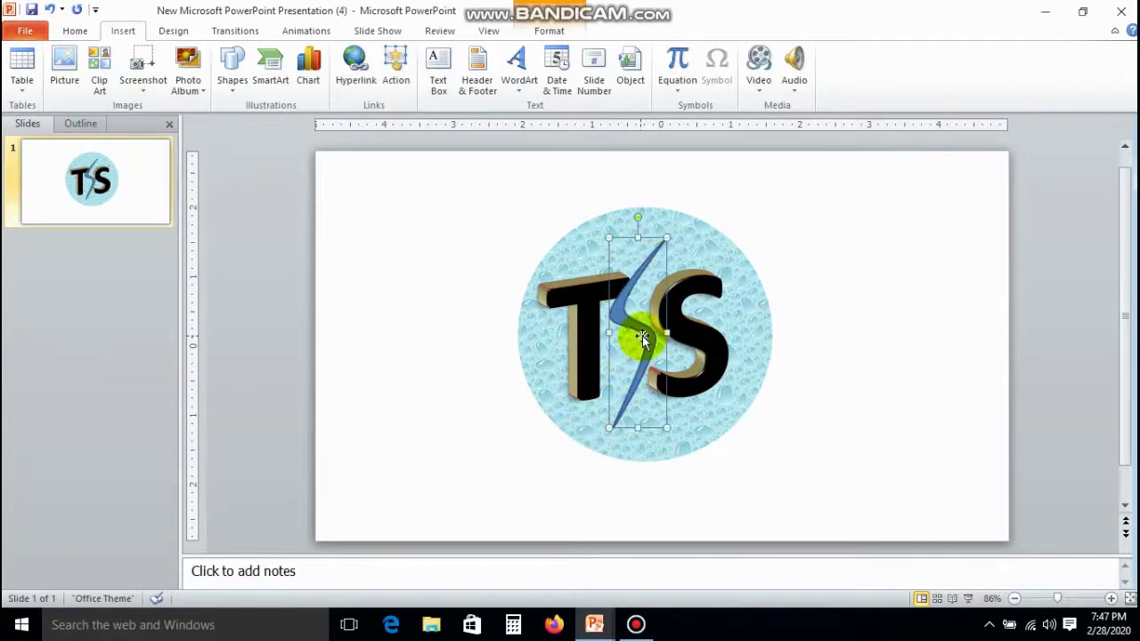
{"action": "left_click", "coordinate": [548, 28]}
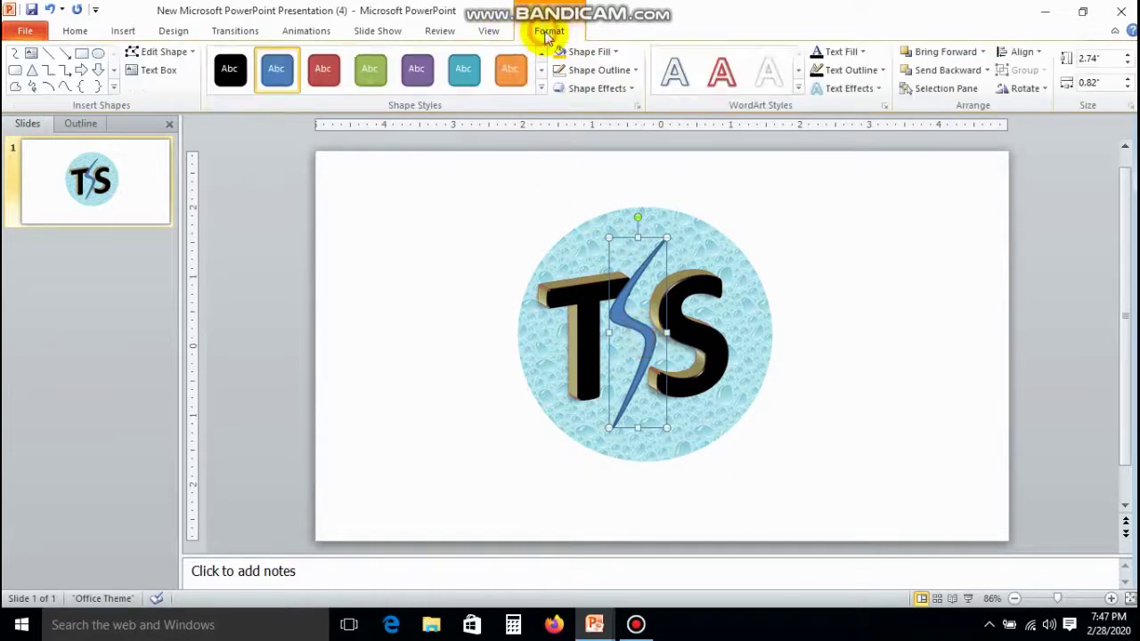
Make the curve's fill and outline red.
{"action": "left_click", "coordinate": [590, 51]}
{"action": "left_click", "coordinate": [572, 173]}
{"action": "left_click", "coordinate": [588, 71]}
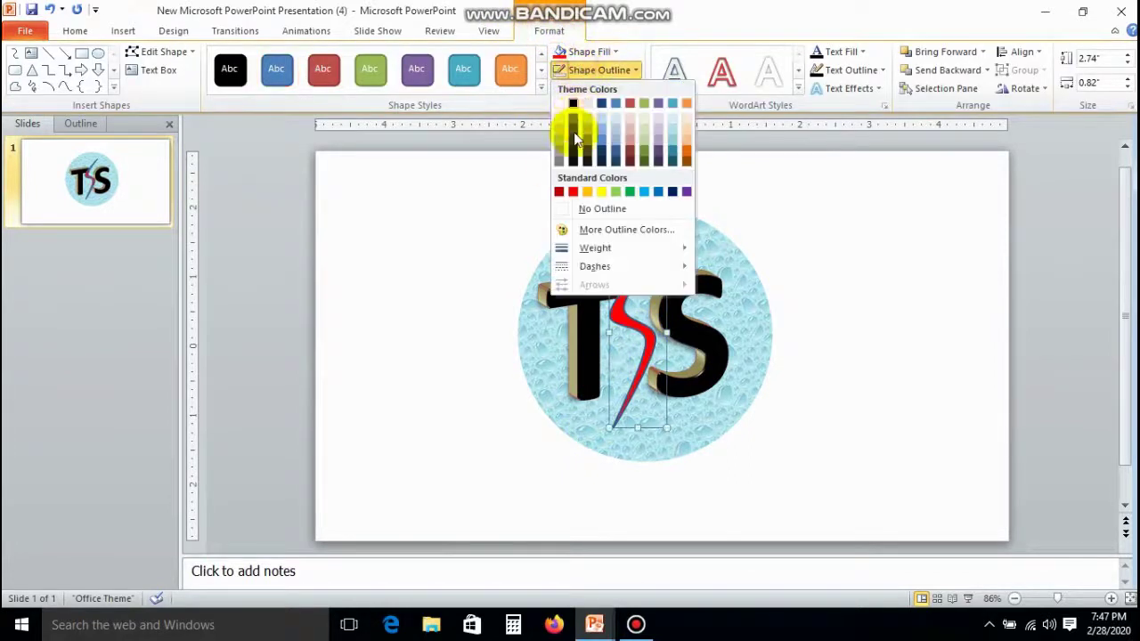
{"action": "left_click", "coordinate": [572, 192]}
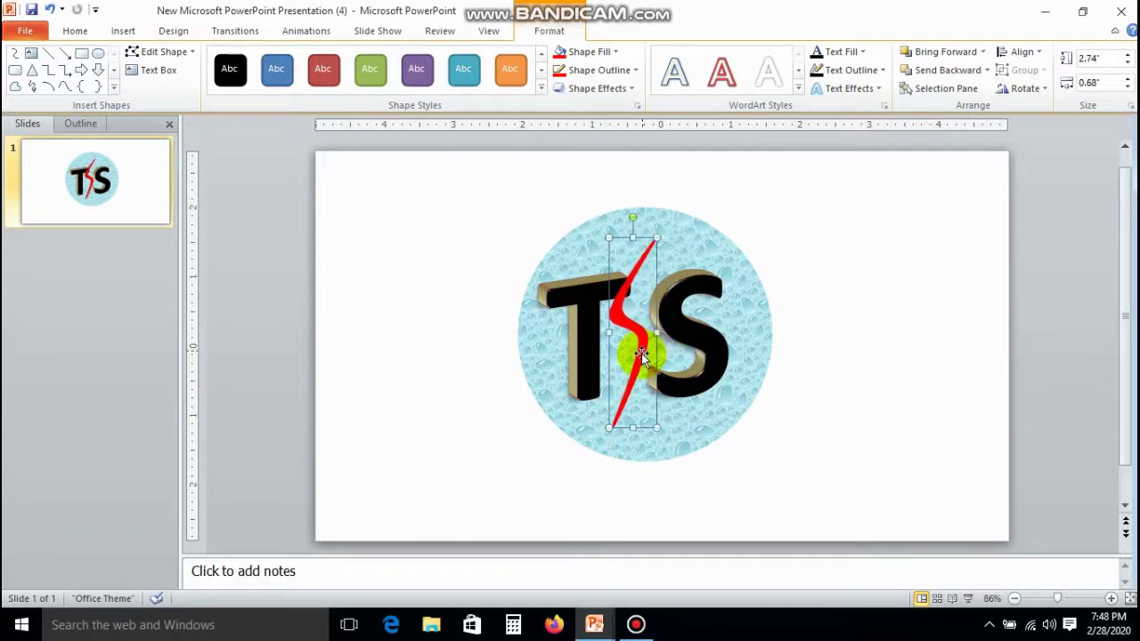
Reposition and stretch the red curve to span nearly the circle's full height.
{"action": "left_click_drag", "start_coordinate": [641, 354], "coordinate": [650, 357]}
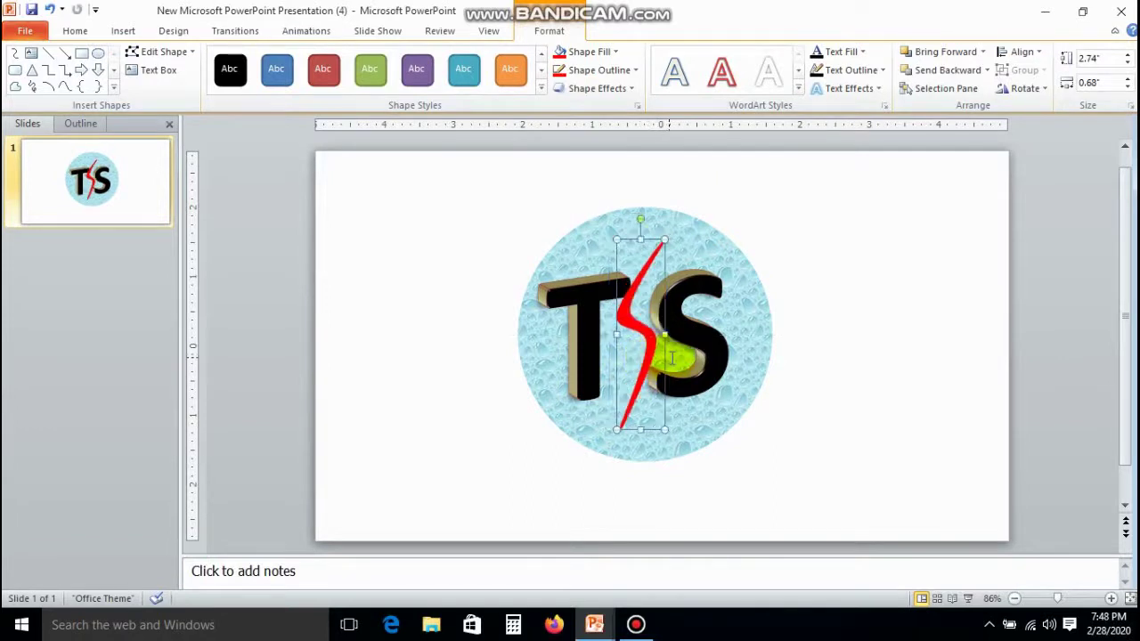
{"action": "key", "text": "Right"}
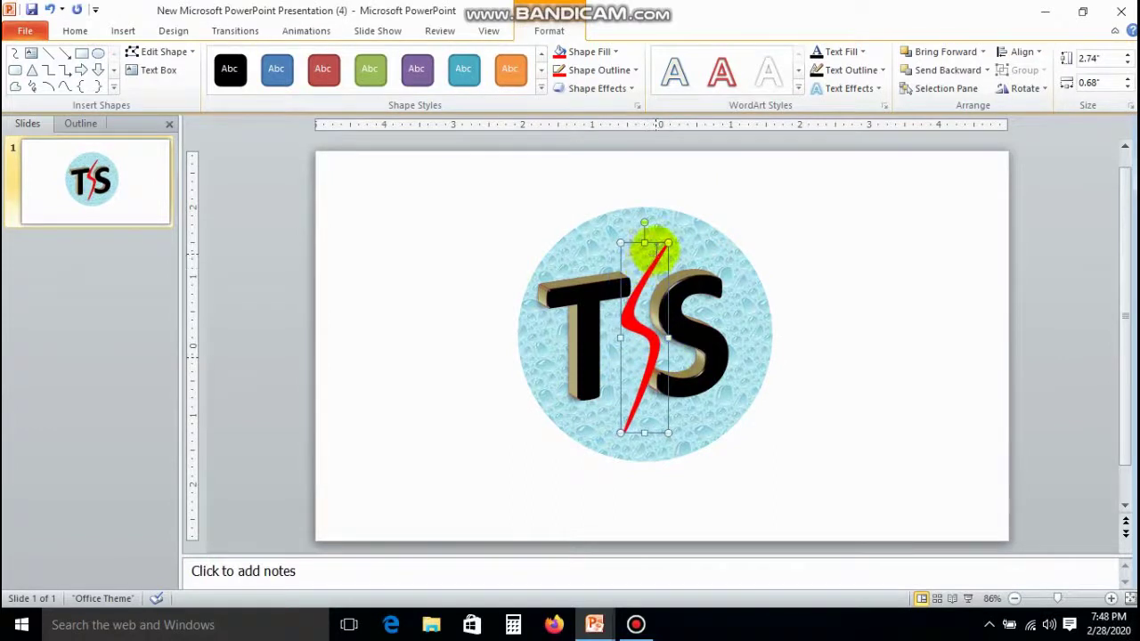
{"action": "left_click_drag", "start_coordinate": [644, 243], "coordinate": [644, 212]}
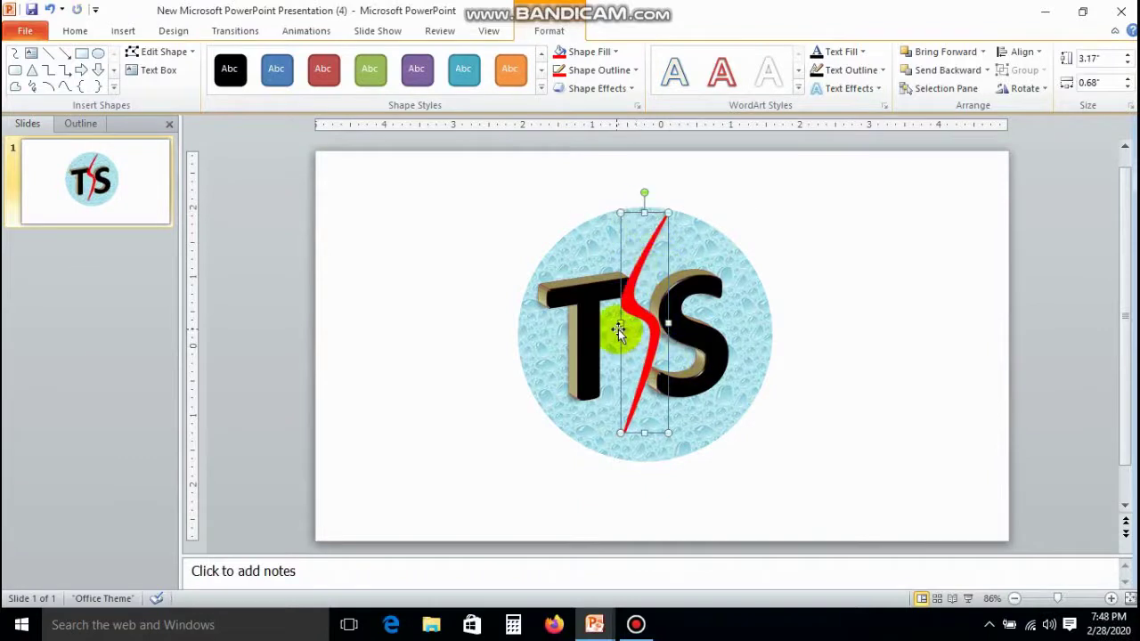
{"action": "left_click_drag", "start_coordinate": [623, 322], "coordinate": [679, 364]}
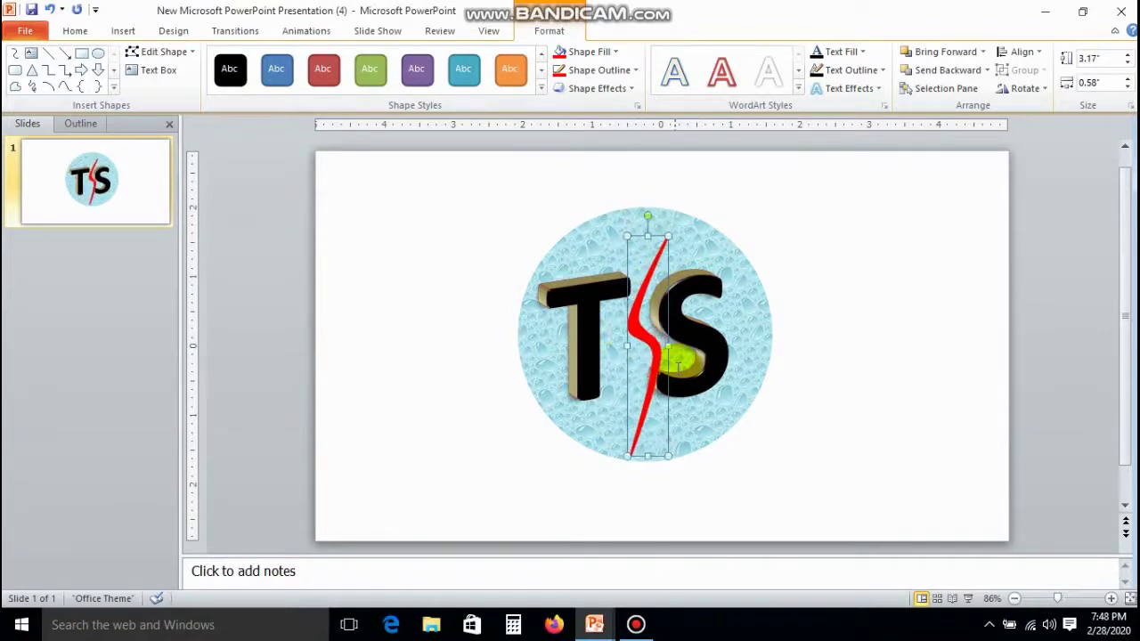
{"action": "key", "text": "Right"}
{"action": "key", "text": "Right"}
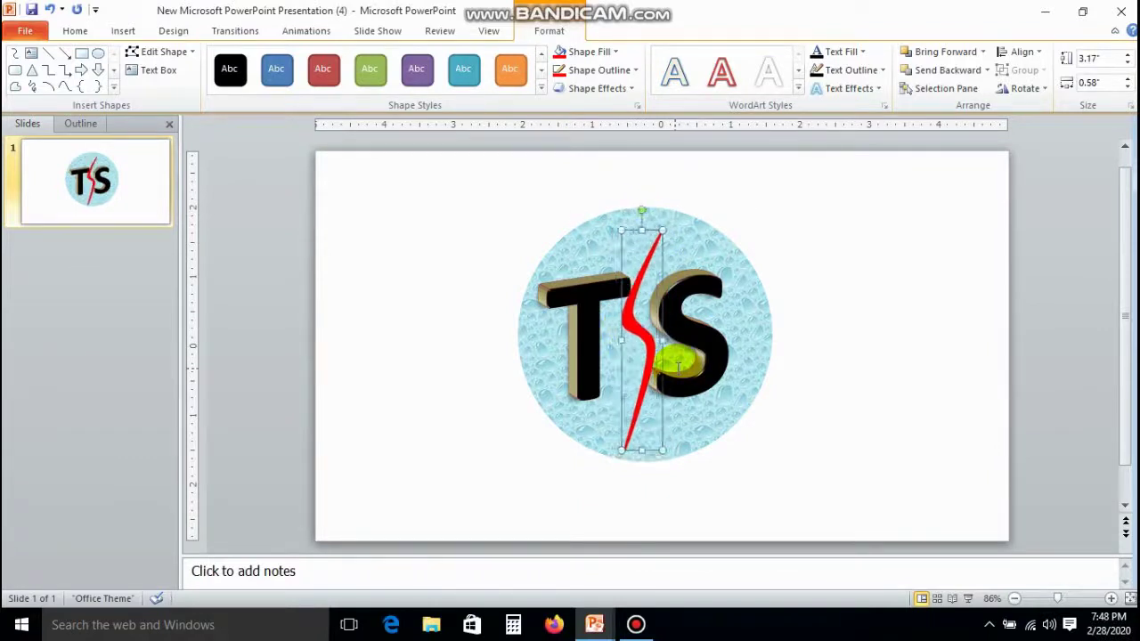
{"action": "key", "text": "Up"}
{"action": "left_click", "coordinate": [884, 479]}
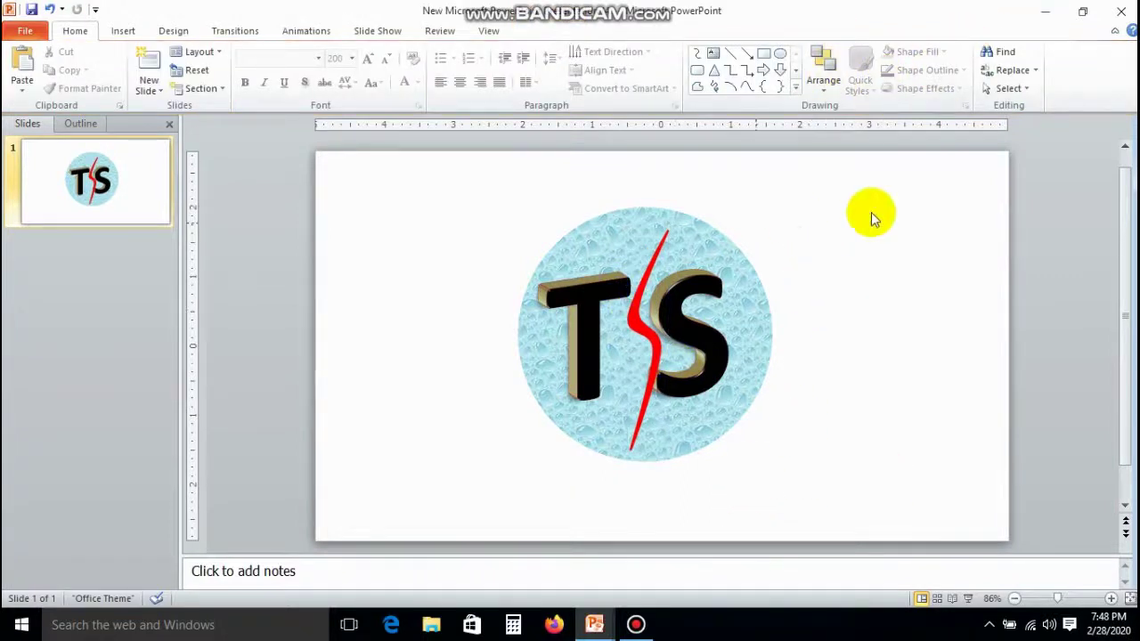
Select all the logo shapes and group them into one object.
{"action": "left_click_drag", "start_coordinate": [859, 176], "coordinate": [419, 523]}
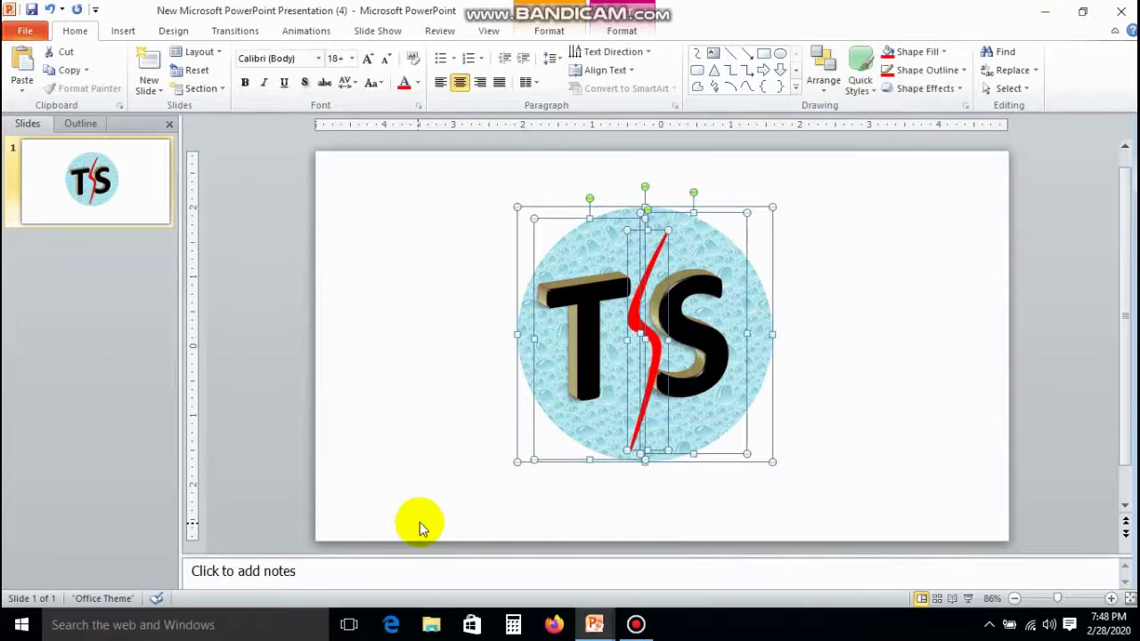
{"action": "right_click", "coordinate": [532, 364]}
{"action": "mouse_move", "coordinate": [570, 448]}
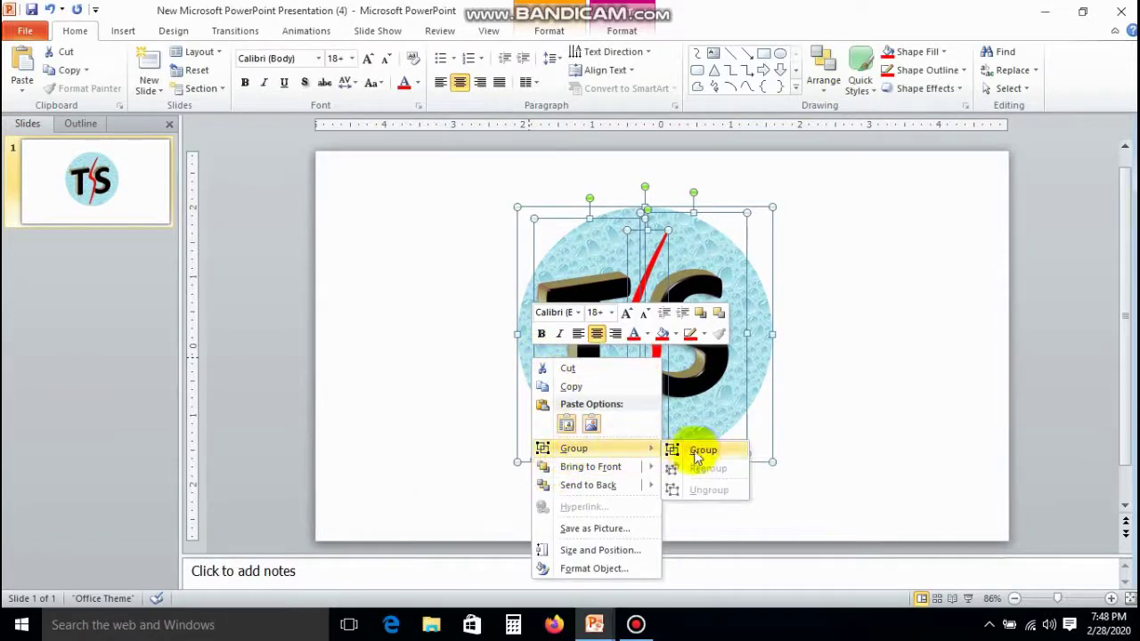
{"action": "left_click", "coordinate": [689, 450]}
{"action": "left_click", "coordinate": [809, 438]}
{"action": "left_click", "coordinate": [593, 457]}
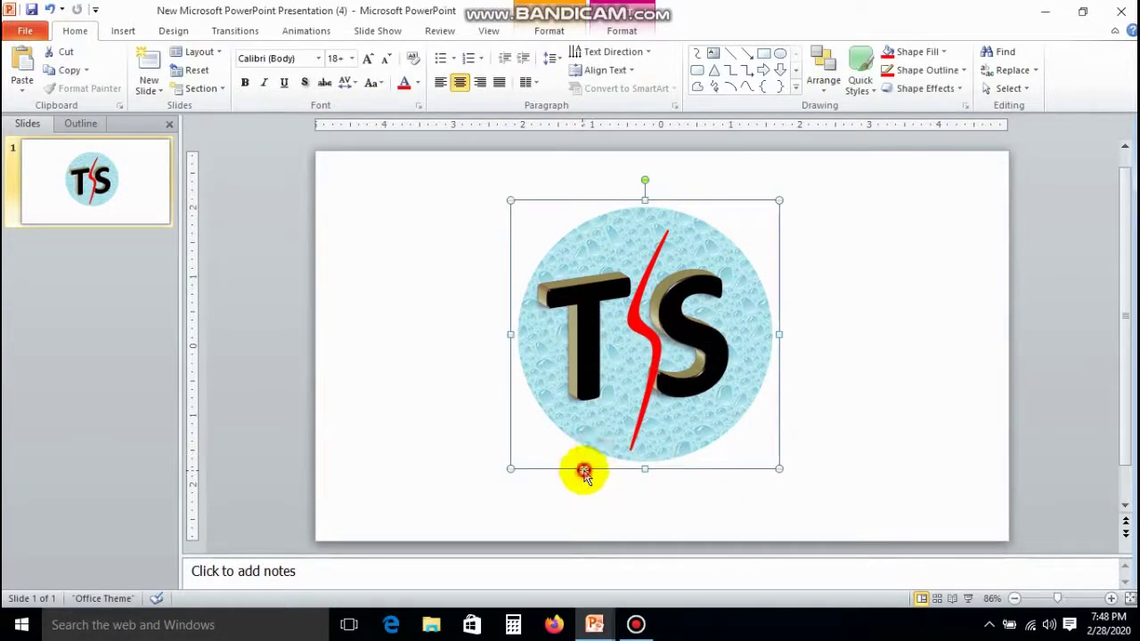
Save the grouped logo as PNG picture 'Channel Logooo' on the Desktop.
{"action": "right_click", "coordinate": [584, 469]}
{"action": "left_click", "coordinate": [611, 415]}
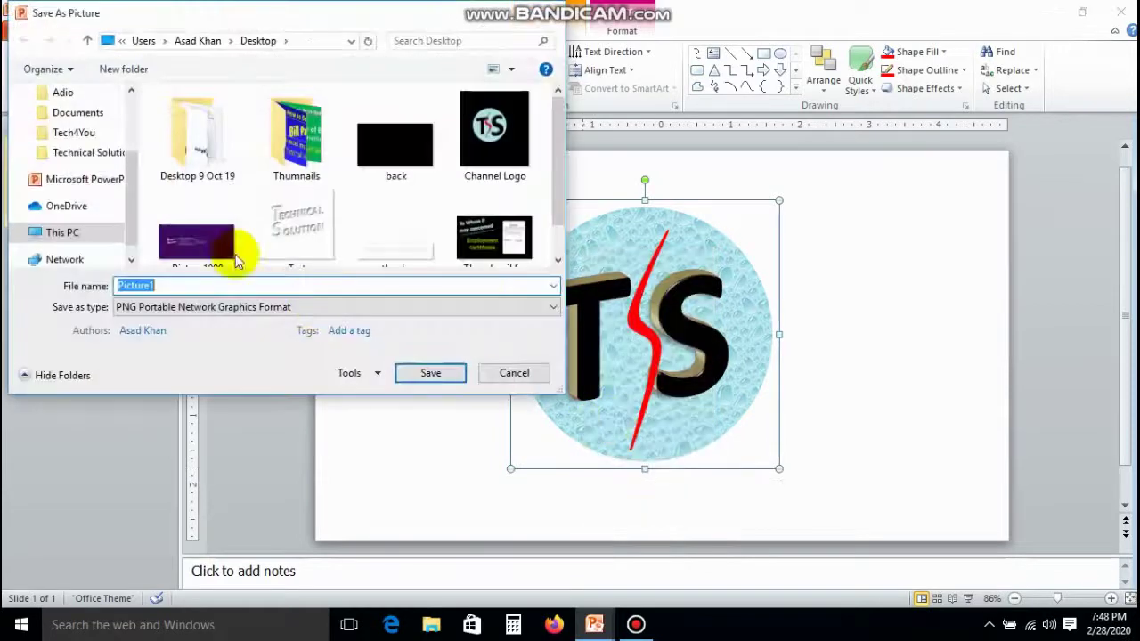
{"action": "double_click", "coordinate": [152, 281]}
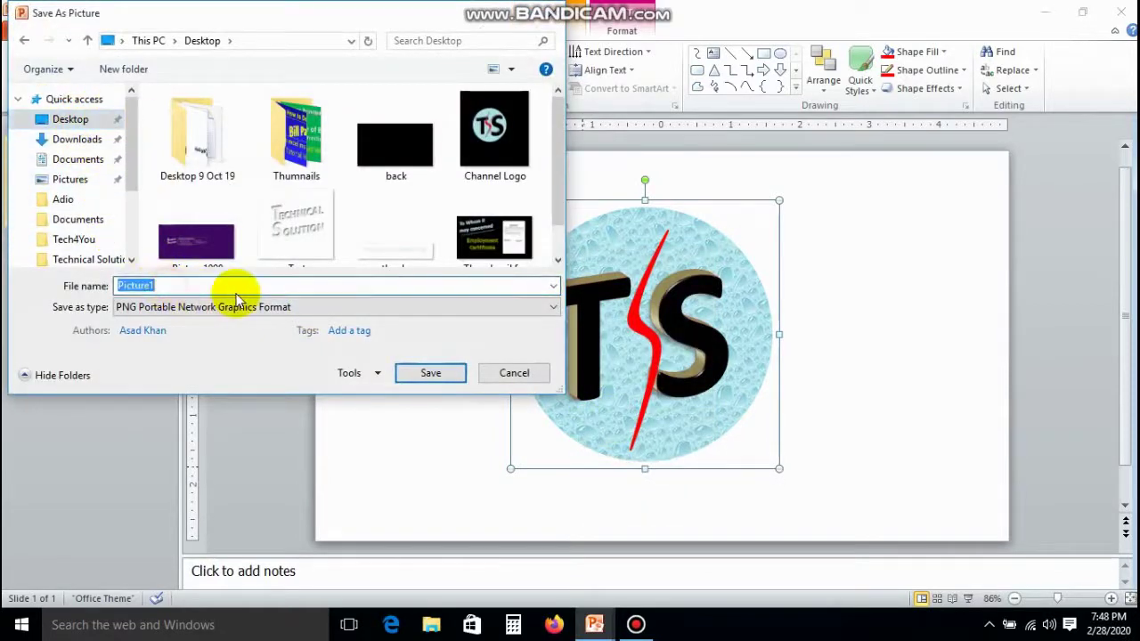
{"action": "type", "text": "Channel Lo"}
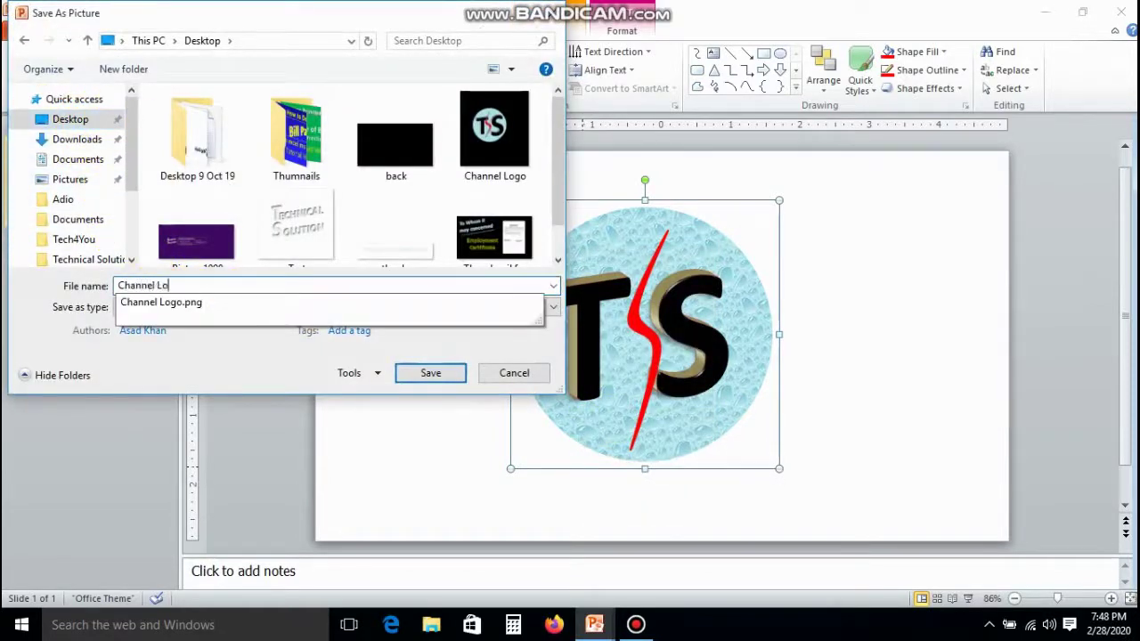
{"action": "type", "text": "gooo"}
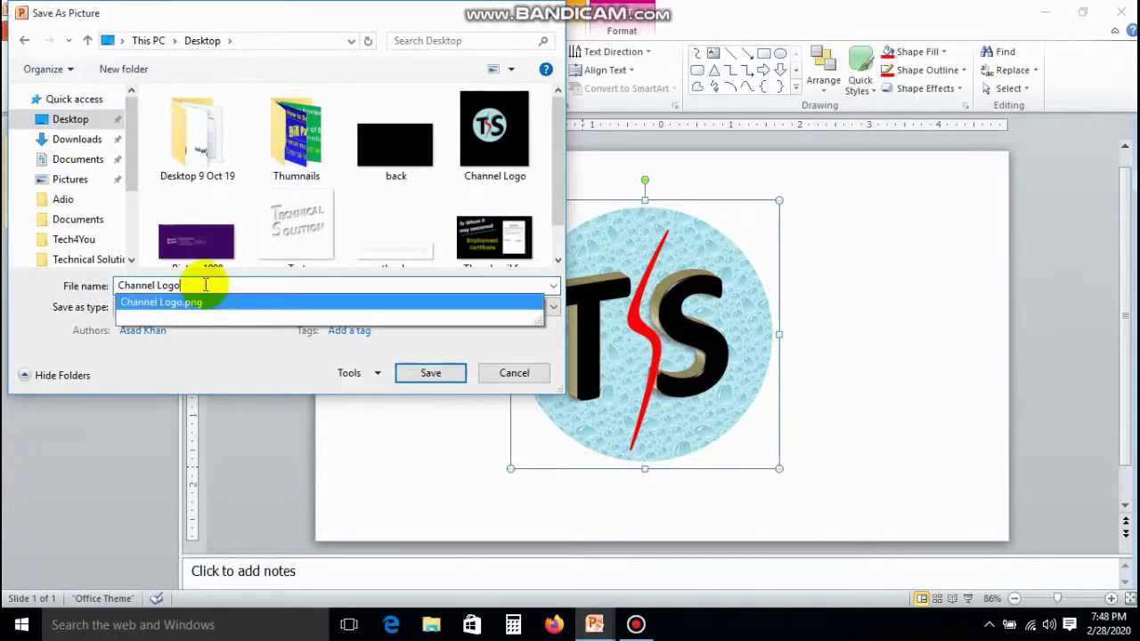
{"action": "left_click", "coordinate": [431, 372]}
{"action": "left_click", "coordinate": [417, 385]}
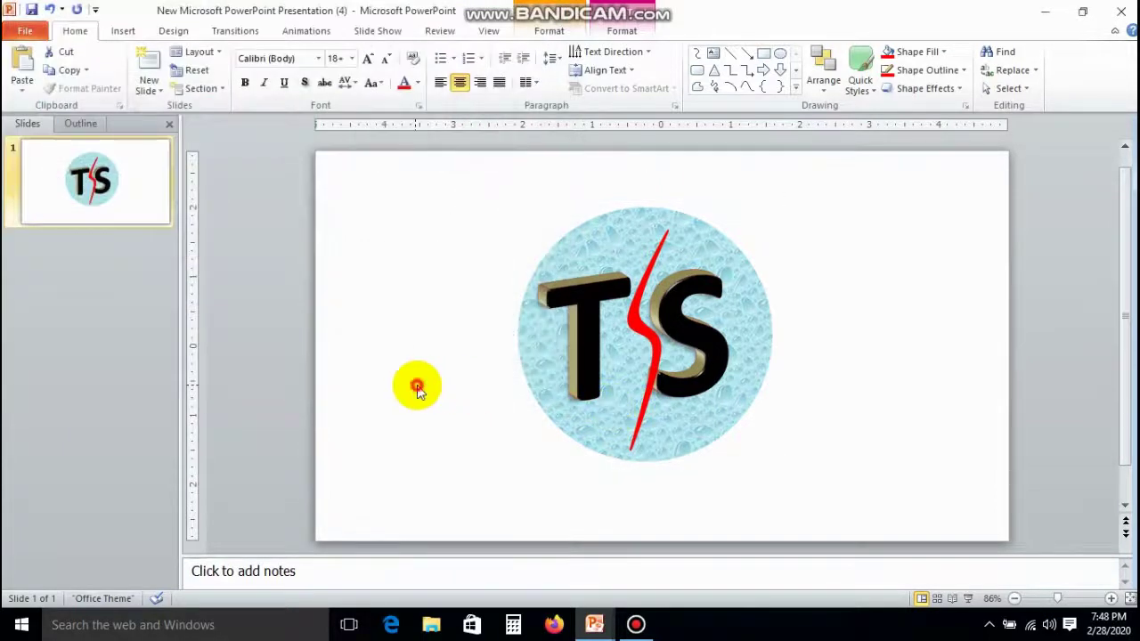
Minimize both PowerPoint windows, preview Channel Logooo.png from the desktop in Photos, then close it.
{"action": "left_click", "coordinate": [1046, 15]}
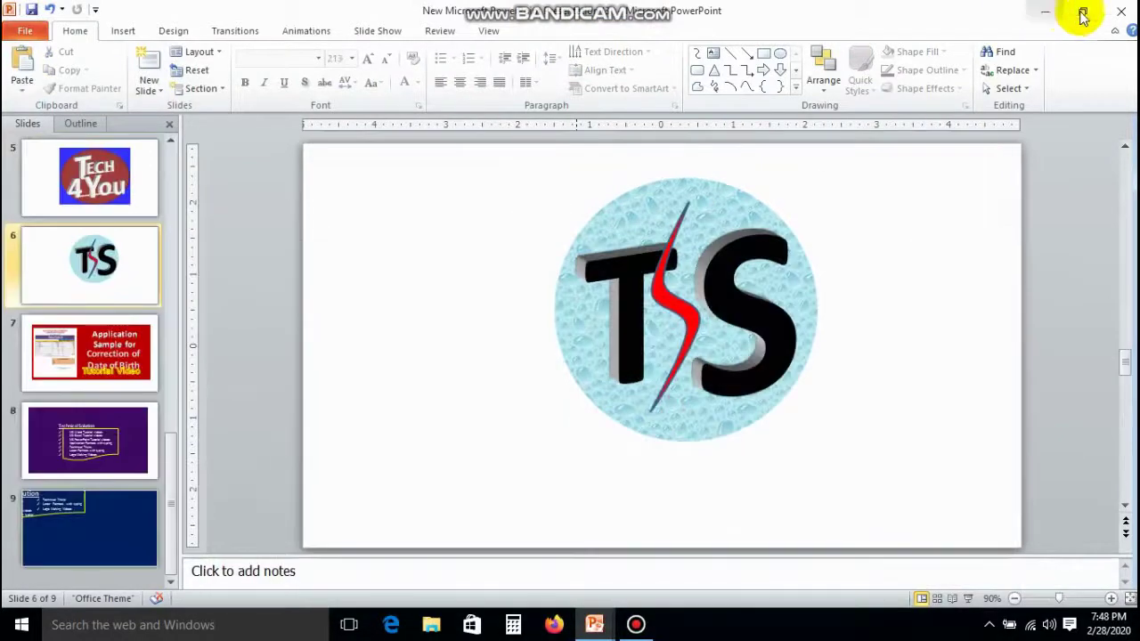
{"action": "left_click", "coordinate": [1040, 12]}
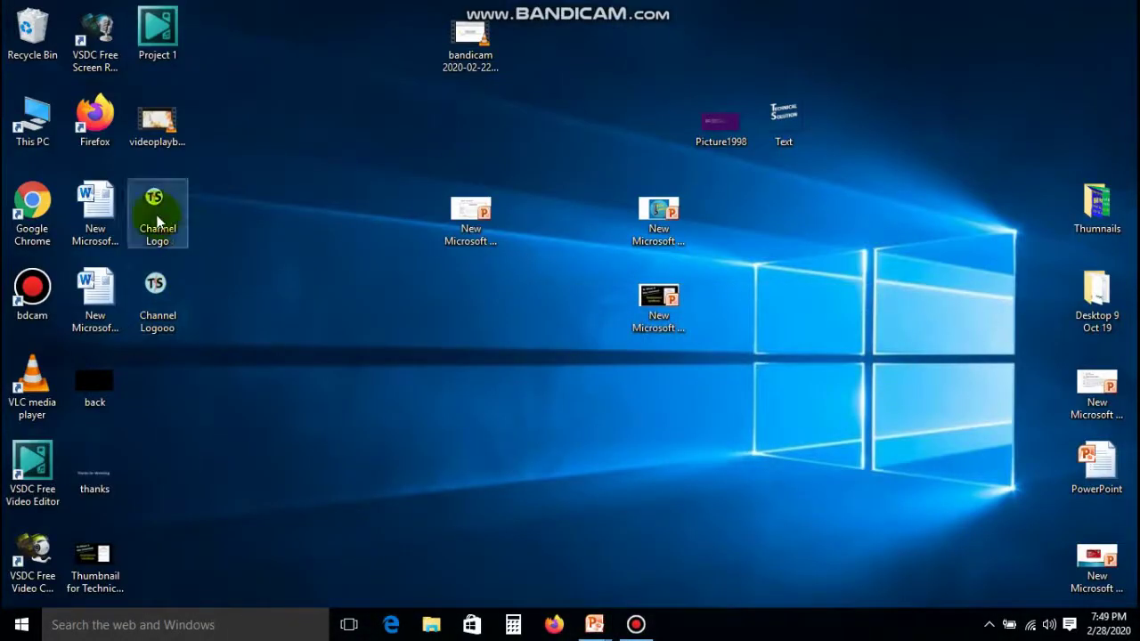
{"action": "left_click", "coordinate": [149, 302]}
{"action": "right_click", "coordinate": [149, 303]}
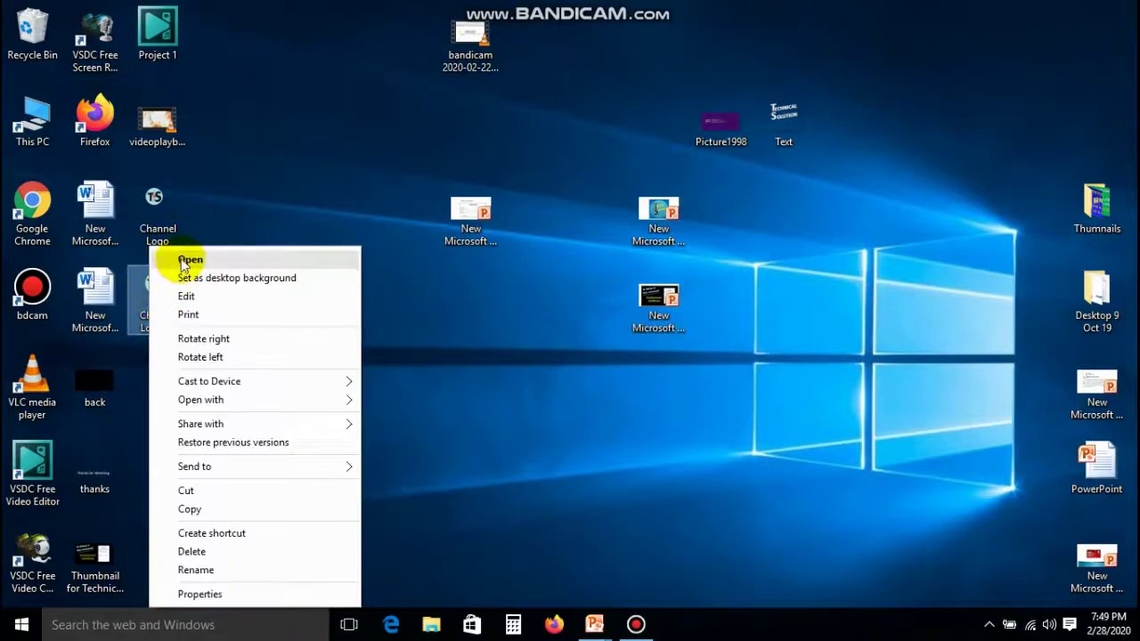
{"action": "left_click", "coordinate": [158, 254]}
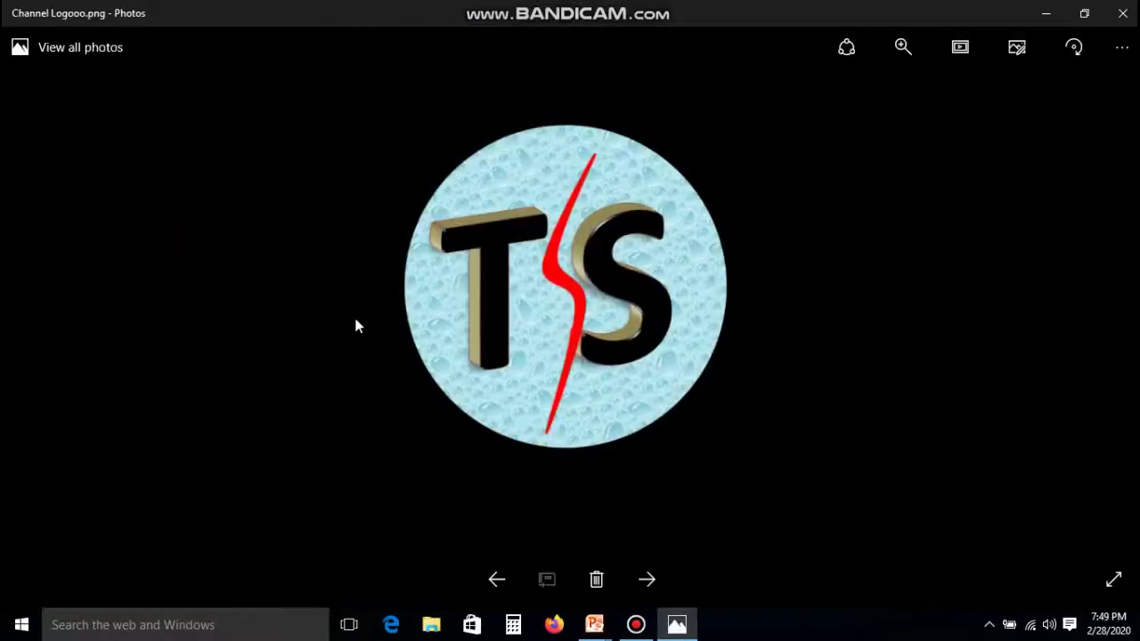
{"action": "left_click", "coordinate": [1123, 13]}
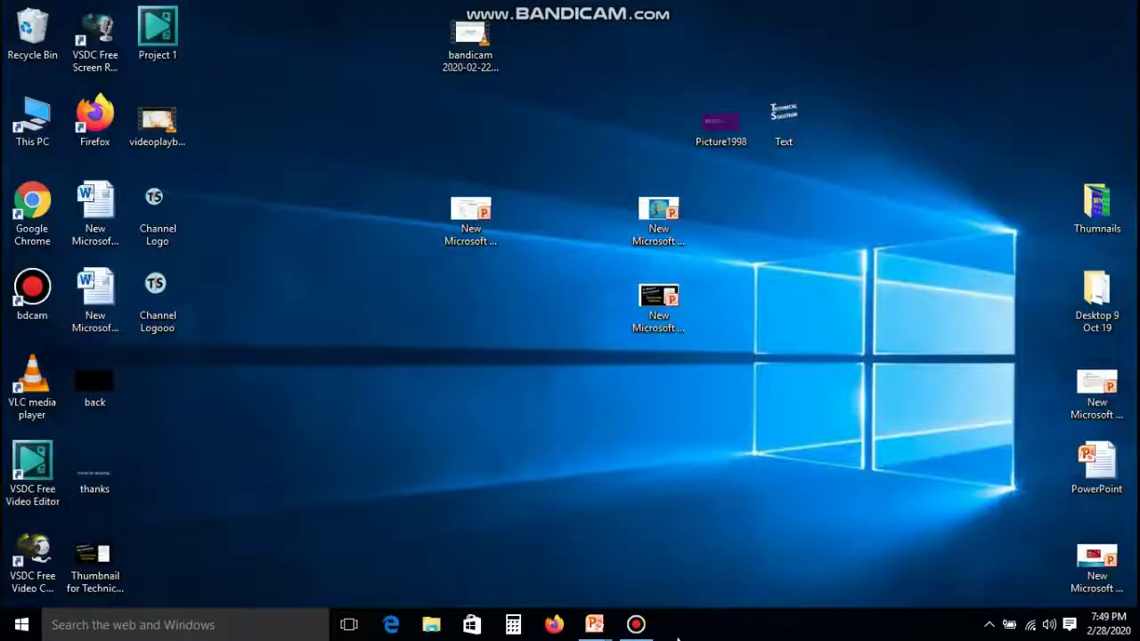